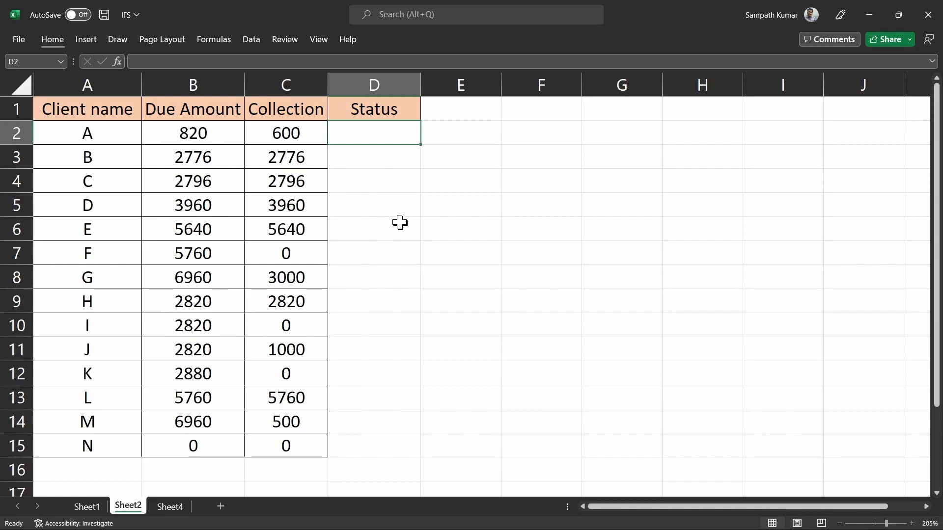
Step: Start D2's formula as =IFS(B2=0,"No due", so a zero due amount returns No due
text(=)
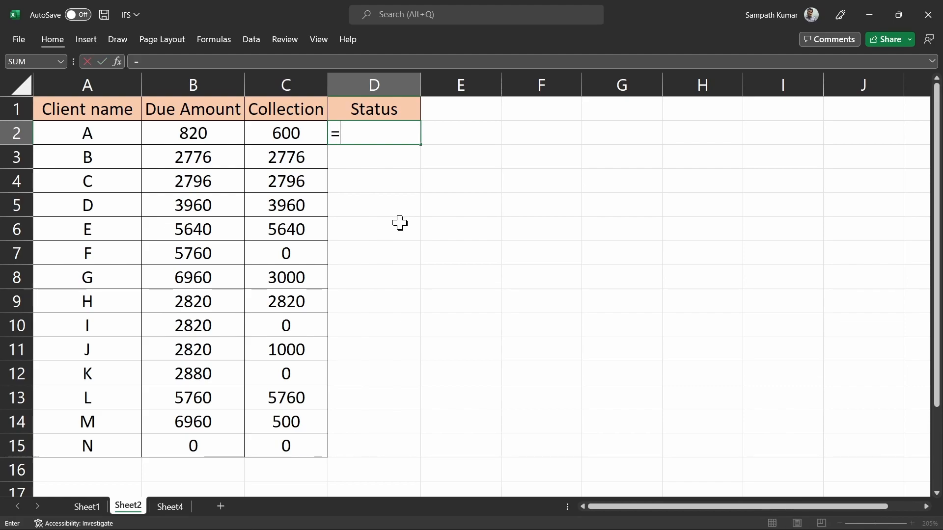
text(ifs)
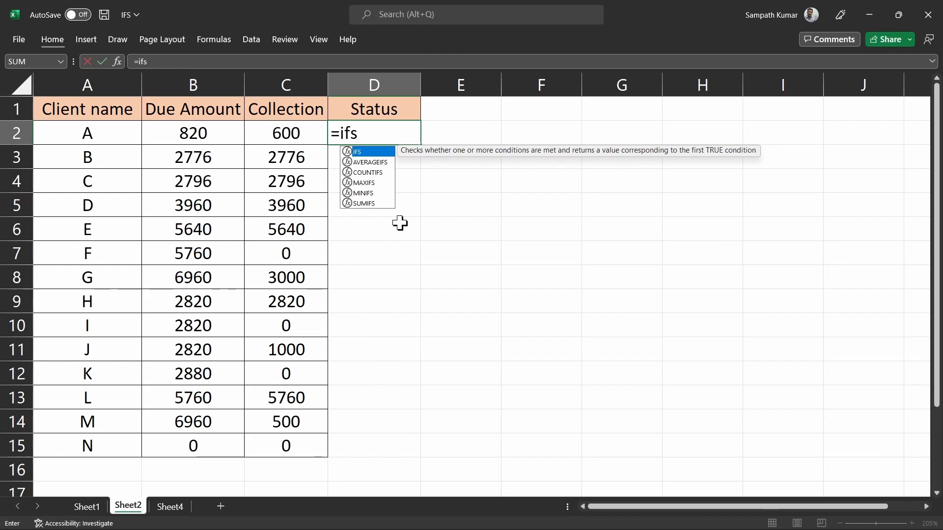
key(Tab)
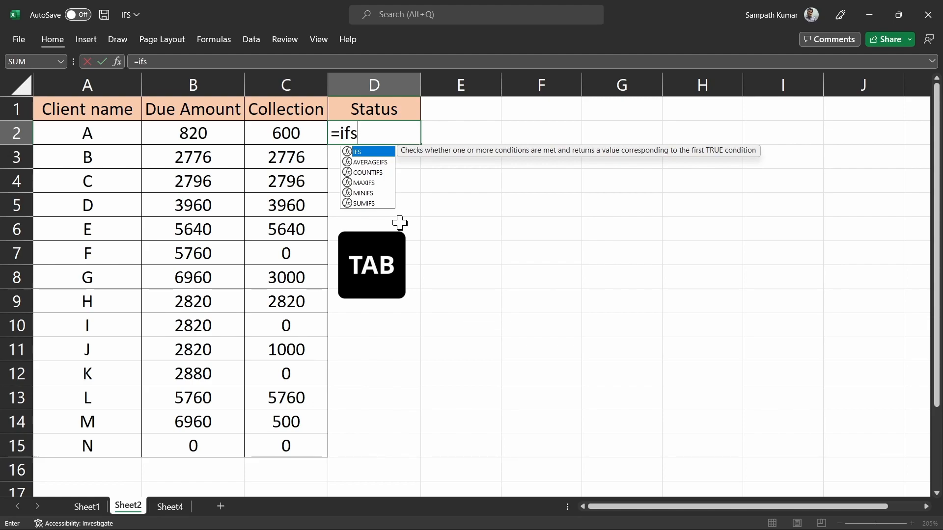
key(Tab)
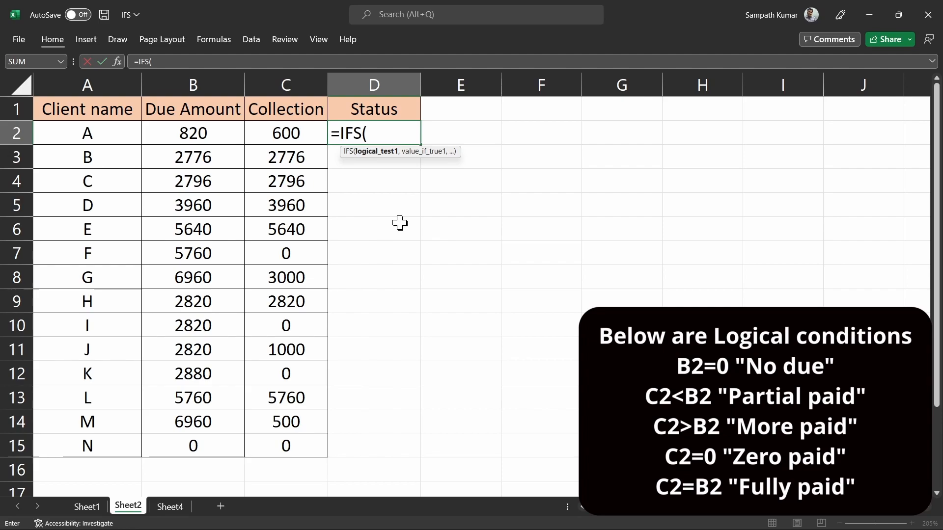
text(b)
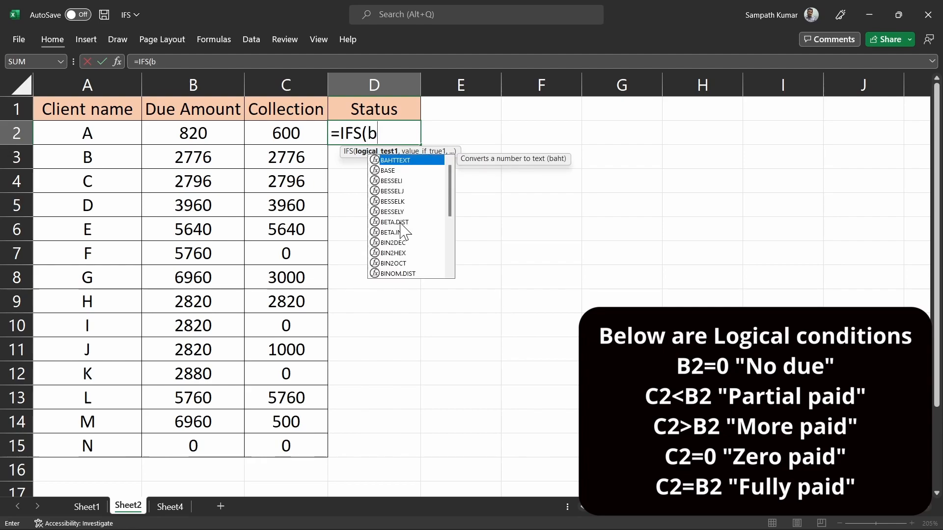
text(2=)
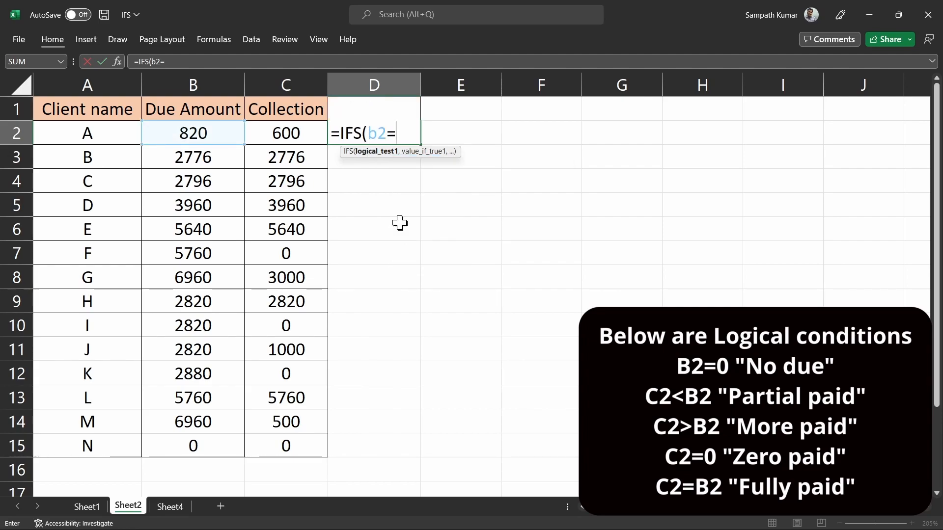
text(0,)
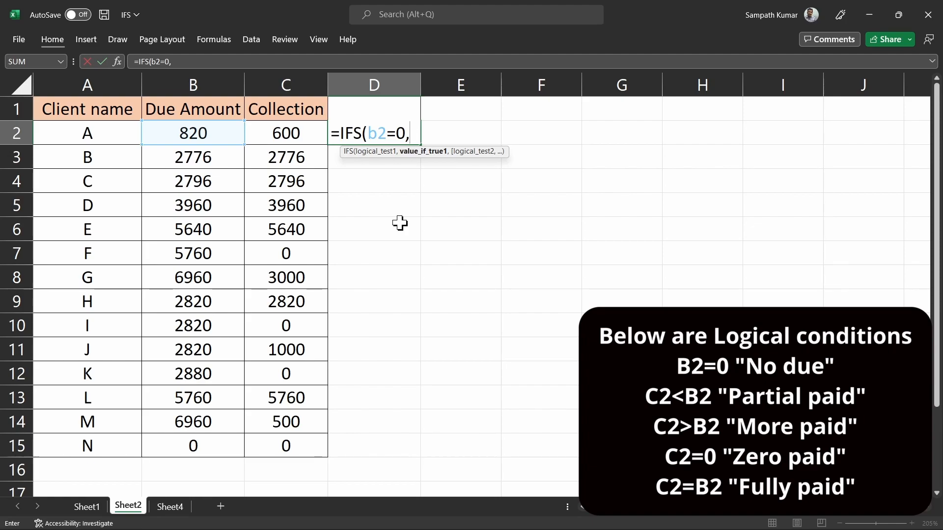
text("No due)
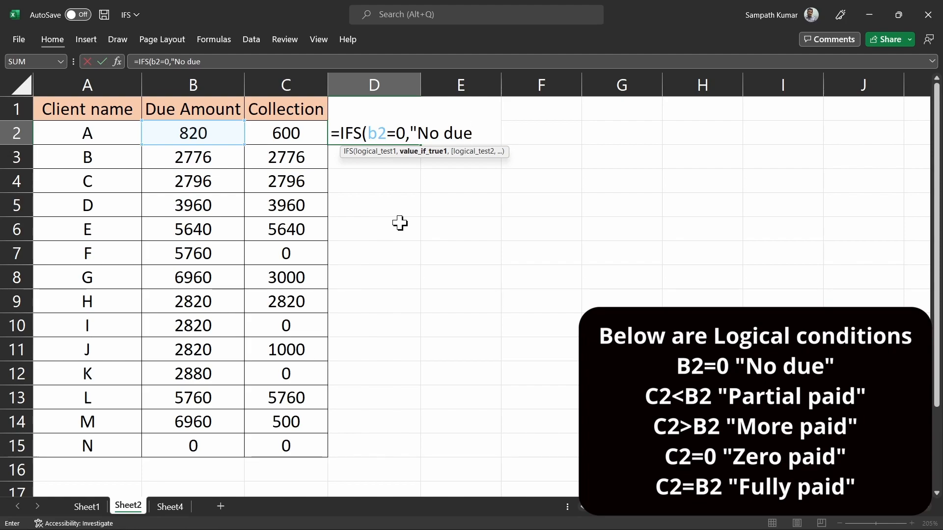
text(")
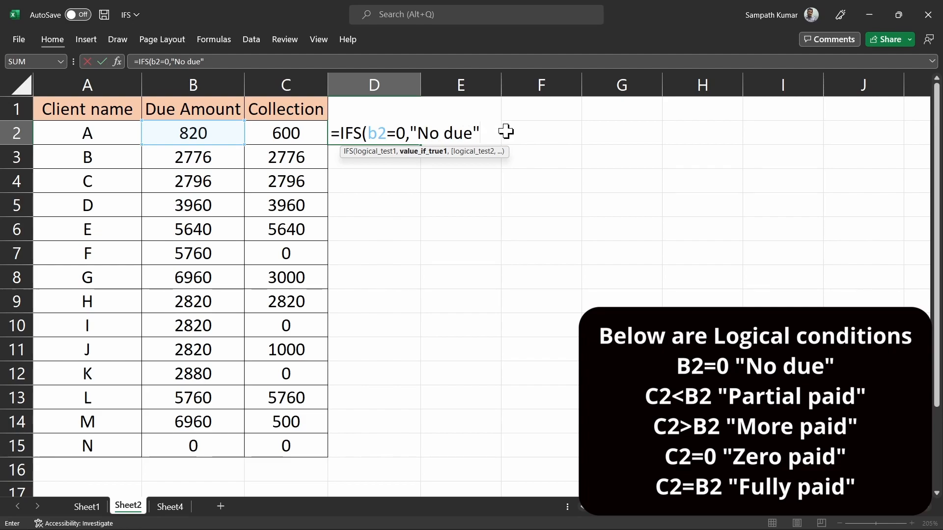
text(,)
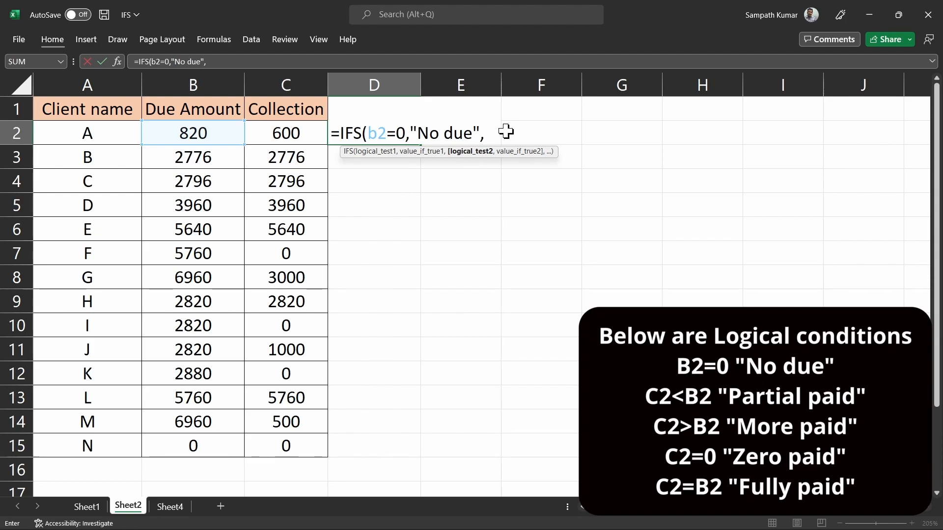
Step: Add the second IFS condition C2<B2 returning "Partial paid" to D2's formula
text(c2)
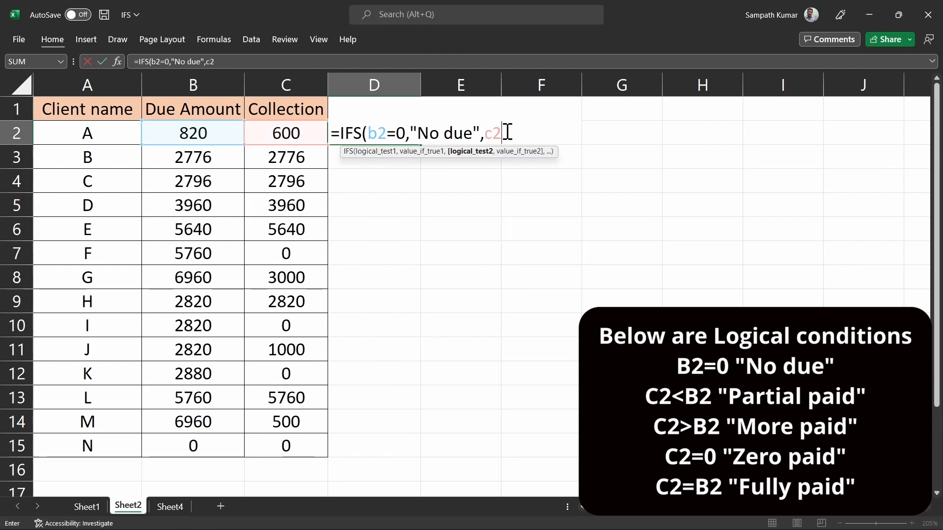
text(<b2,)
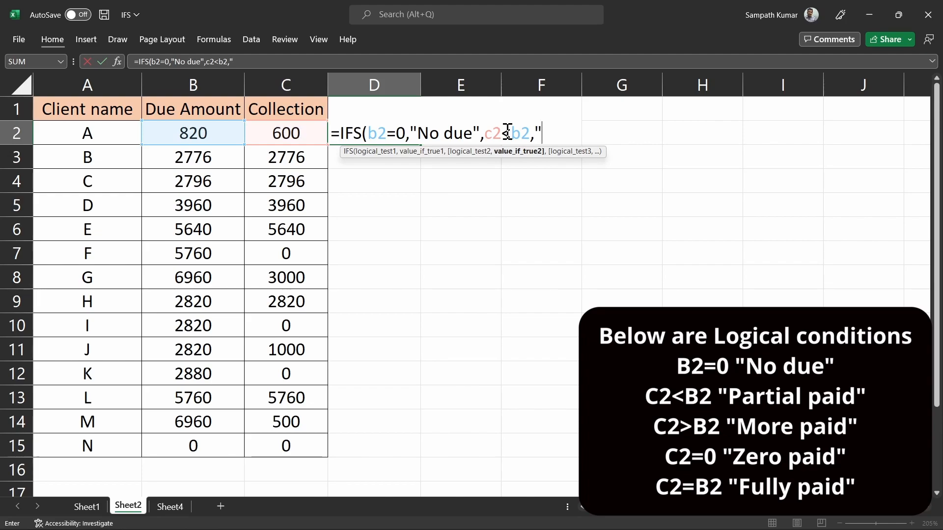
text(Partial)
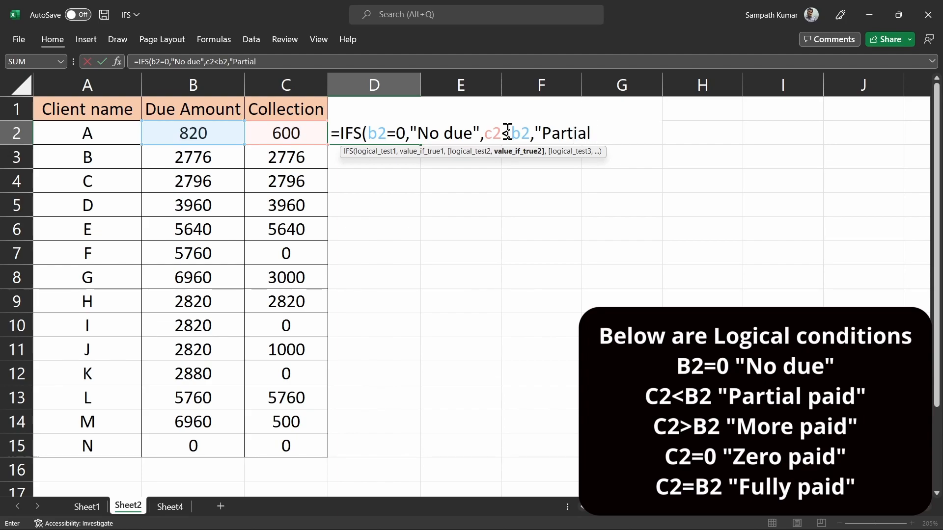
text( paid)
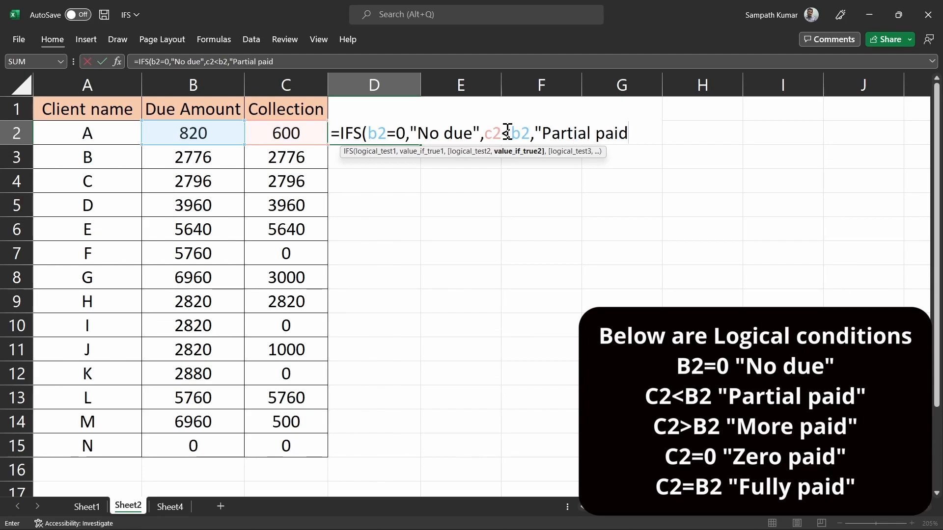
text(",)
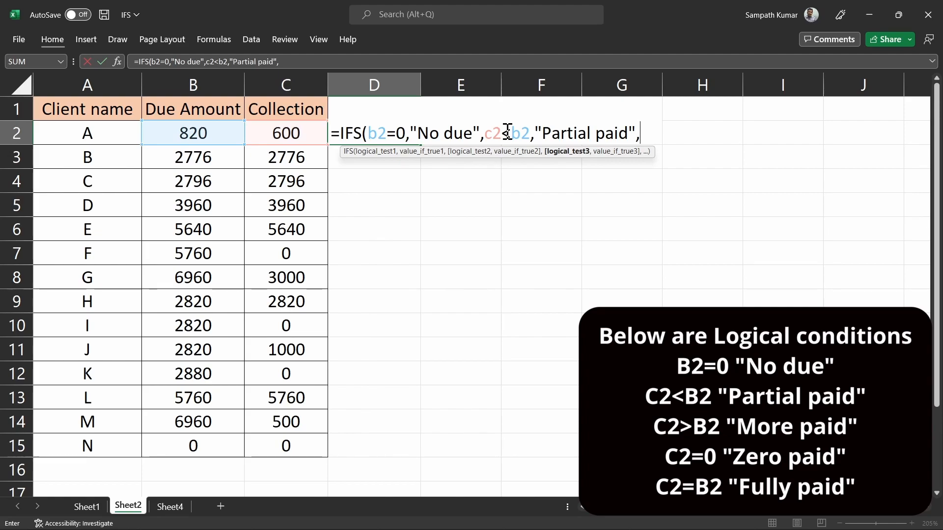
Step: Add C2>B2 returning "More paid" and begin the C2=0 condition in D2's formula
text(c2)
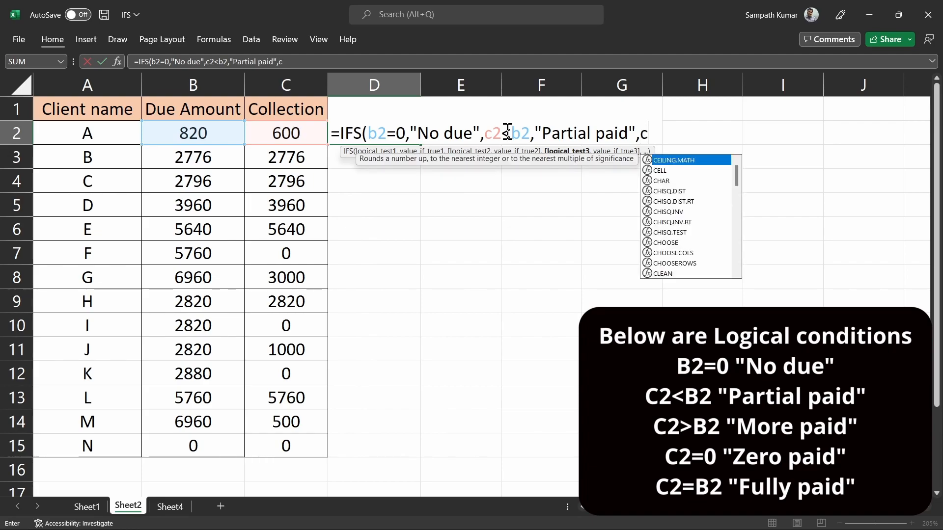
text(>)
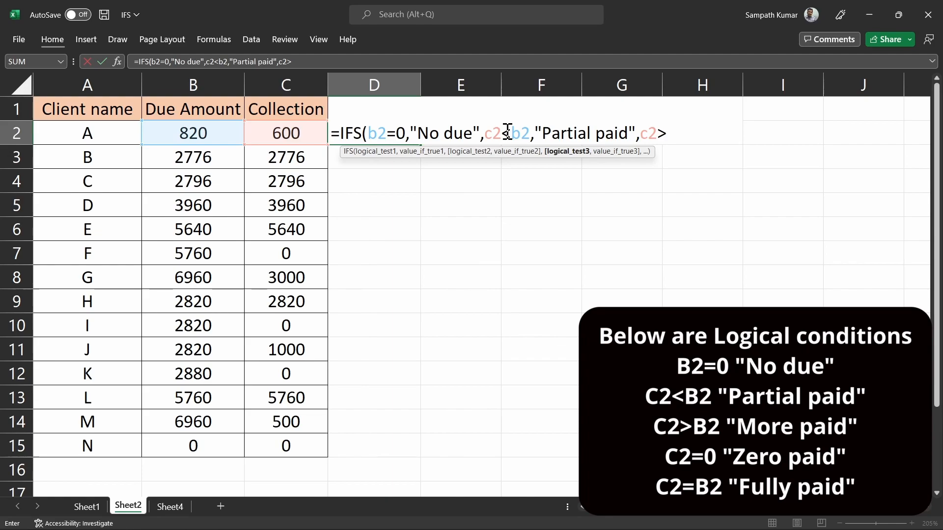
text(b2,)
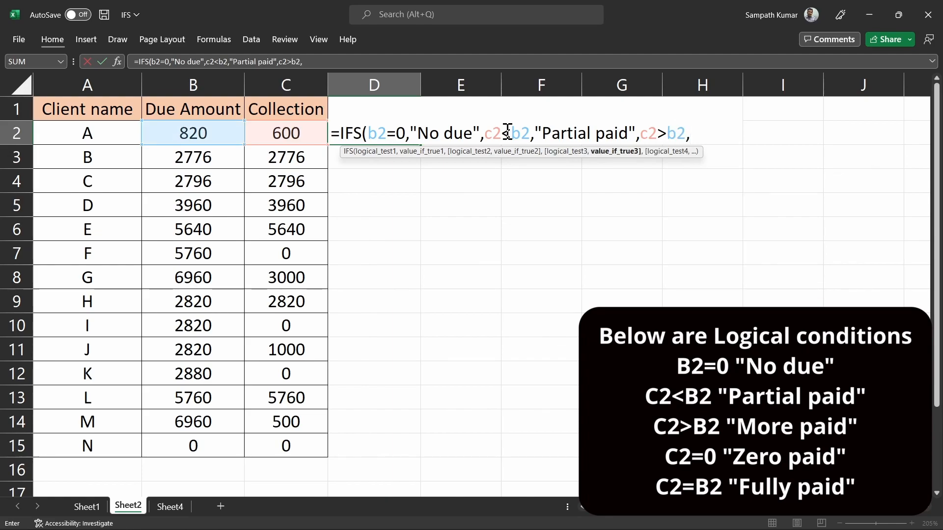
text(")
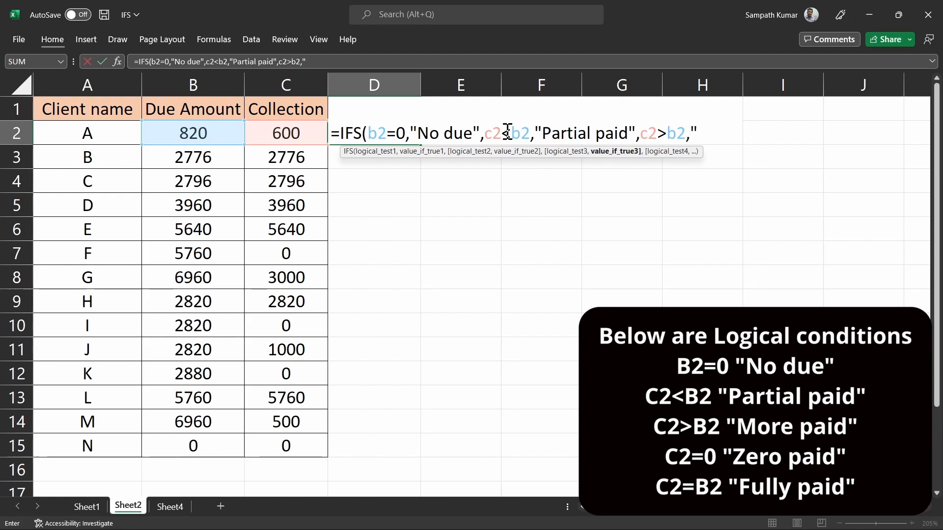
text(More)
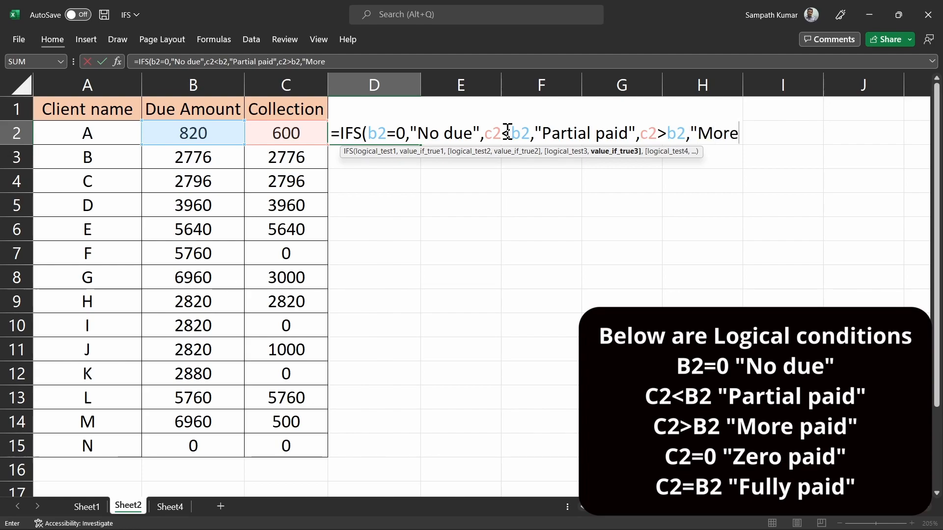
text( paid)
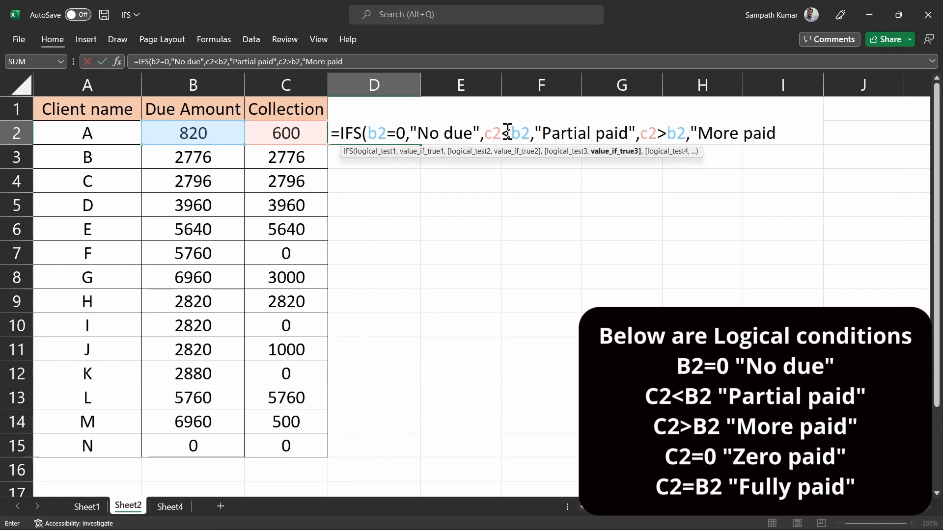
text(",)
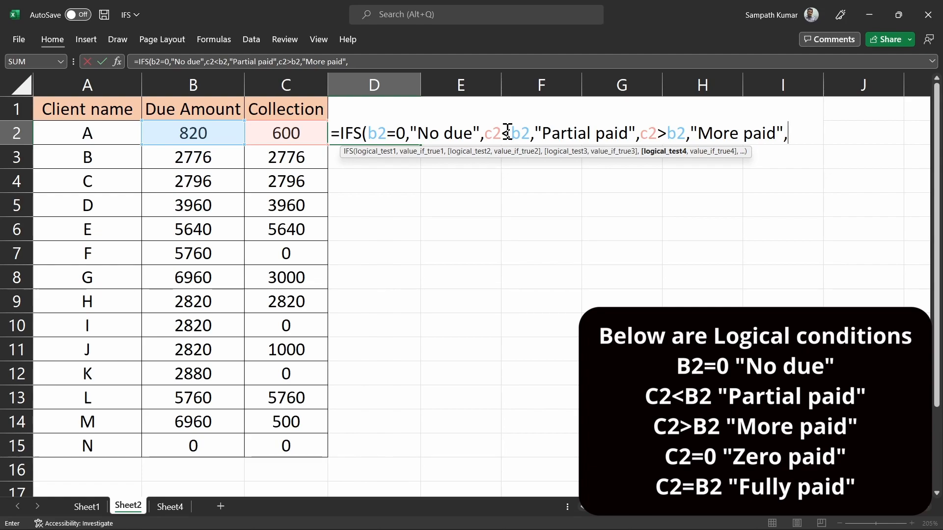
text(c2)
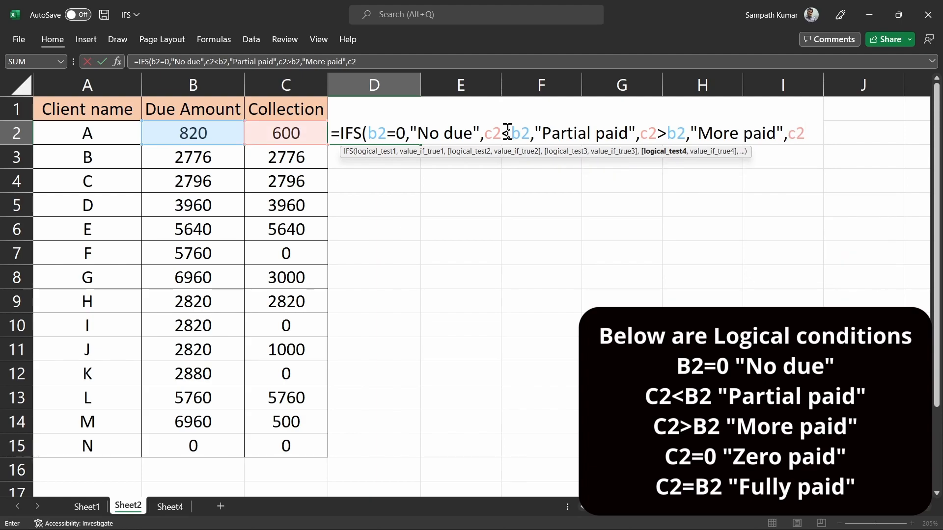
text(=0)
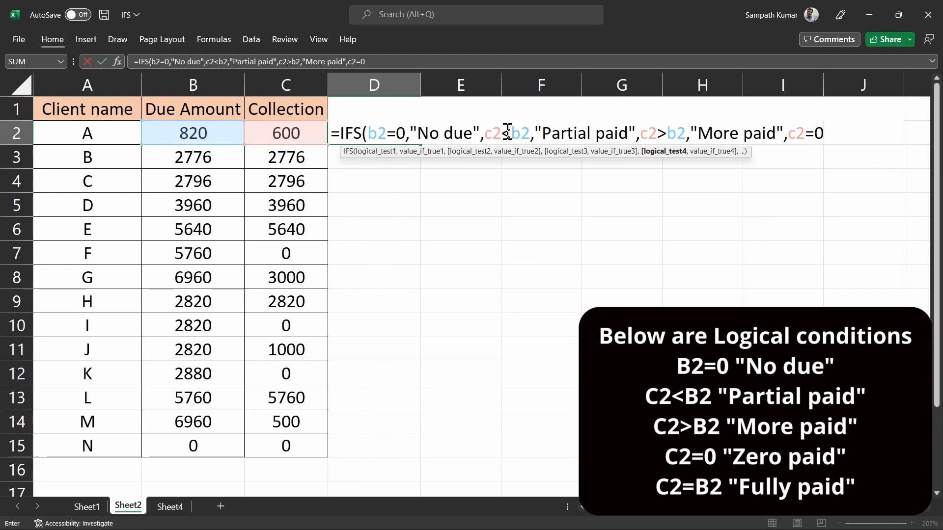
text(,)
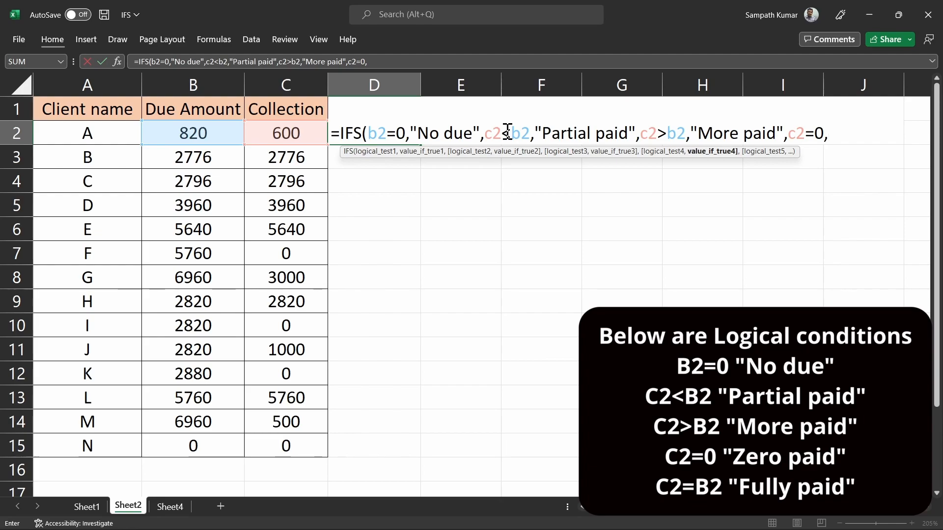
Step: Finish D2's IFS with C2=0 "Zero paid" and C2=B2 "Fully paid", closing the bracket
text("Zero paid,)
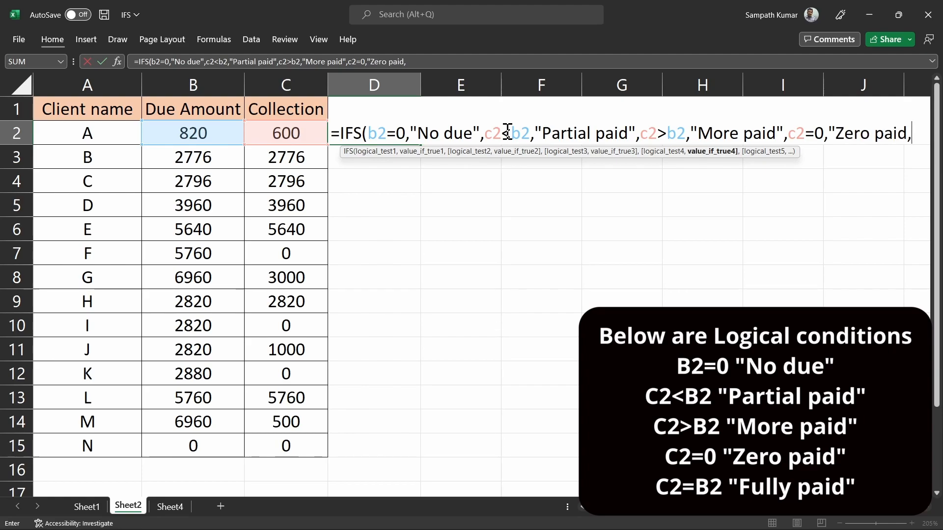
key(BackSpace)
text(",)
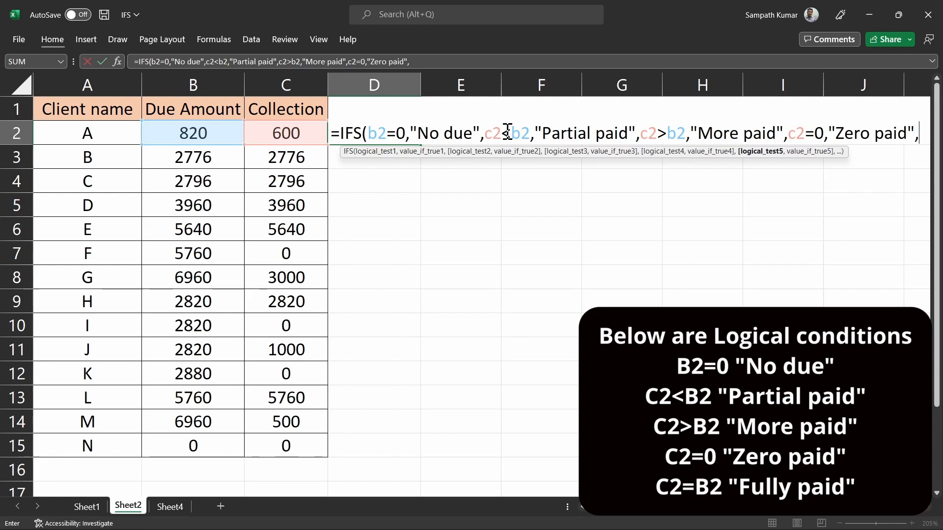
text(c2)
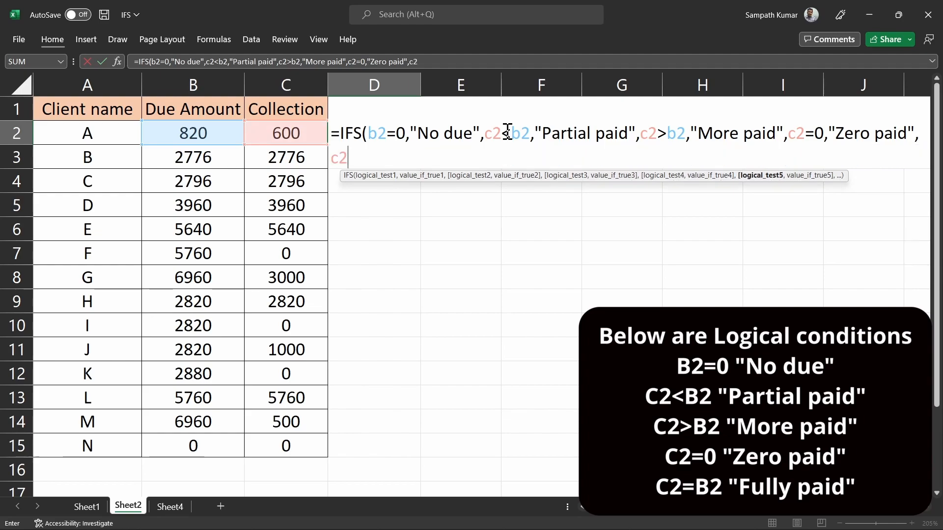
text(=)
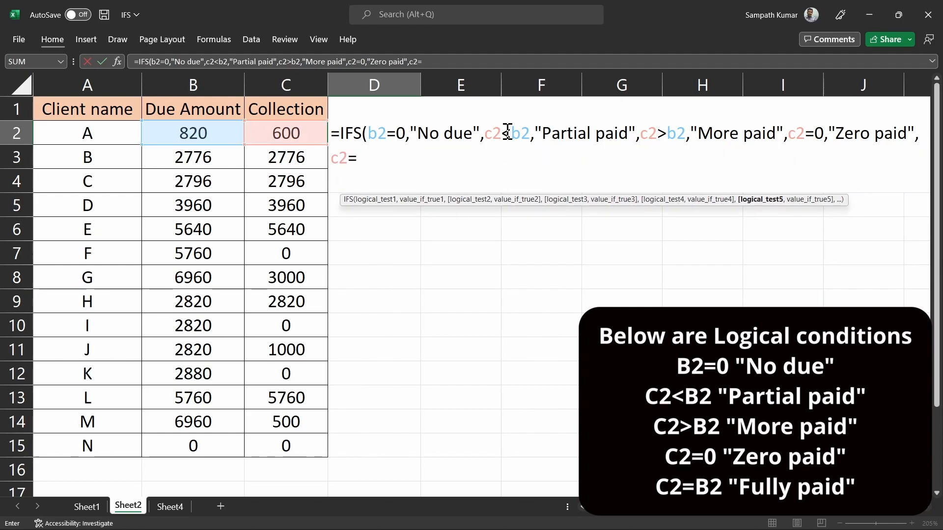
text(b)
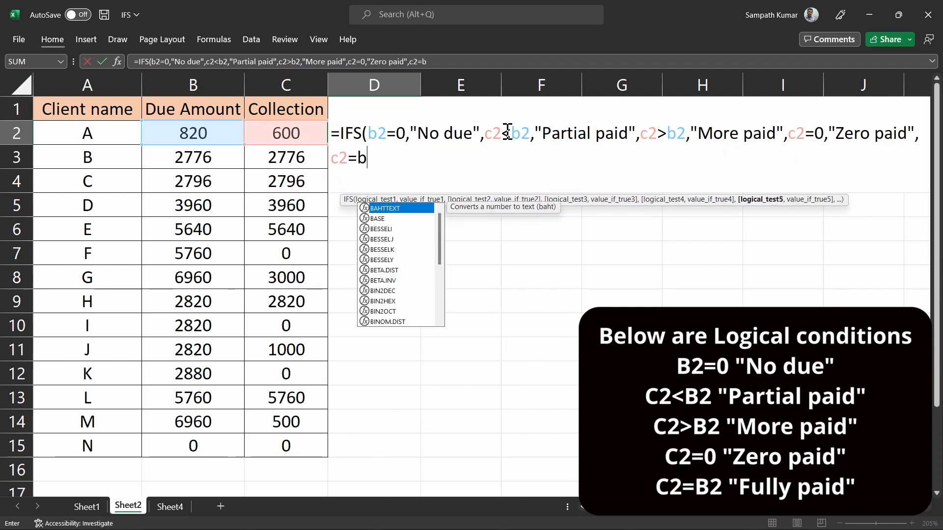
text(2)
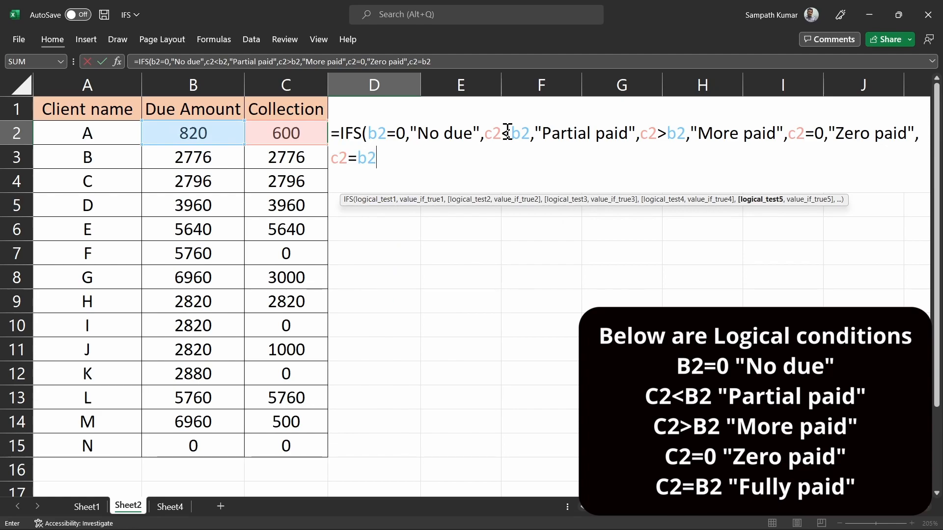
text(,)
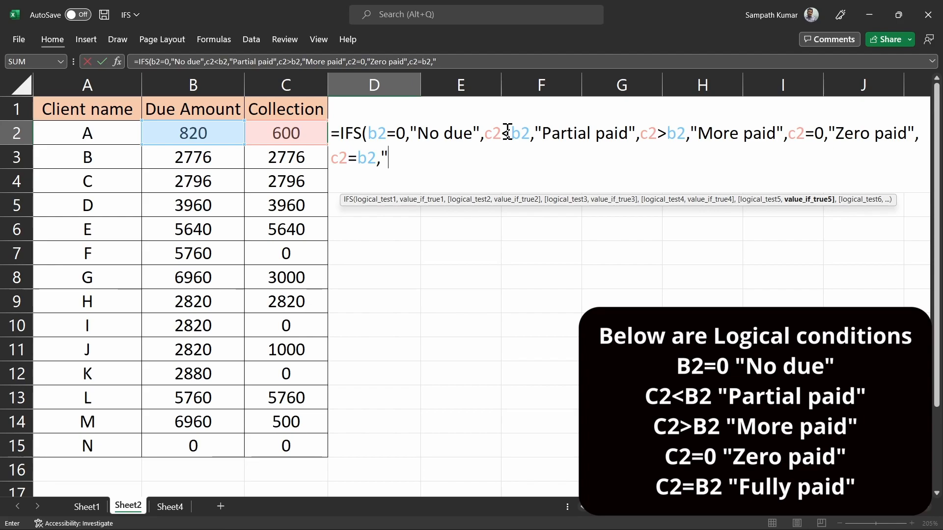
text("Fully paid)
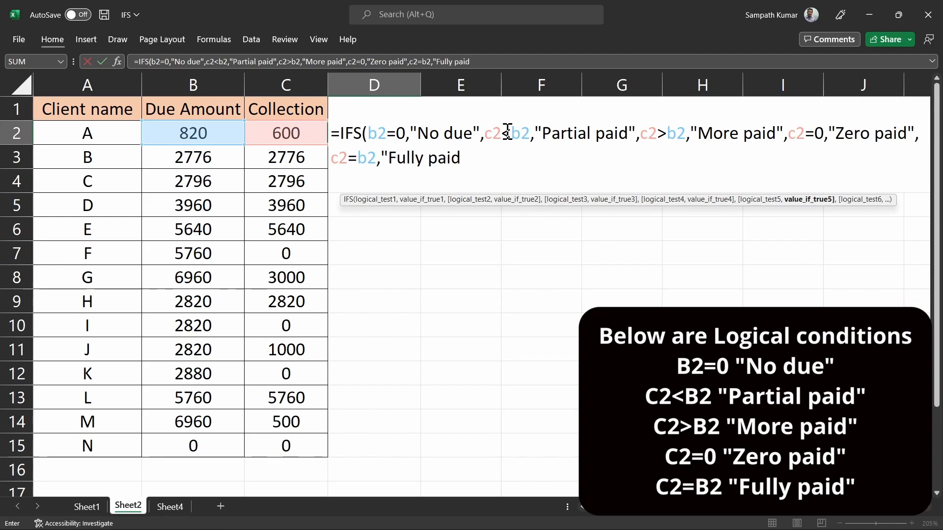
text("))
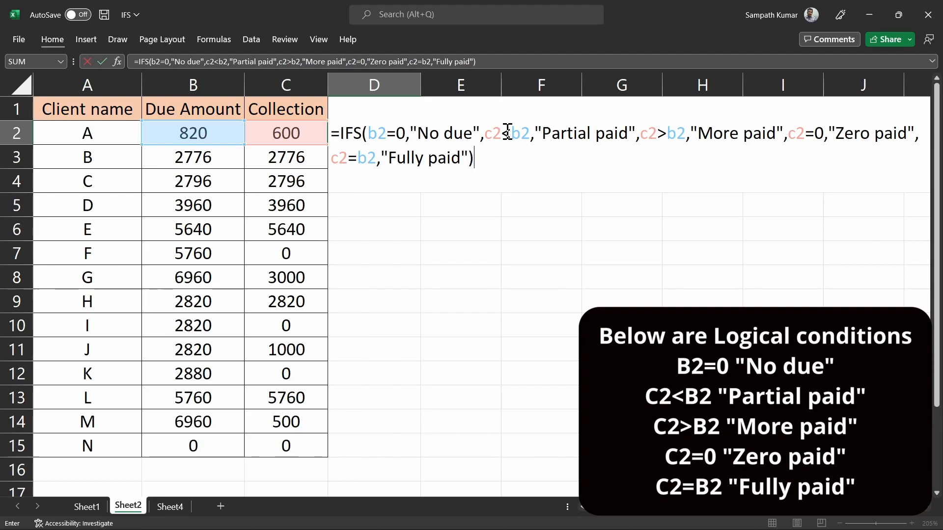
Step: Commit the Status formula, fill it from D2 down to D15, and check D7
key(Return)
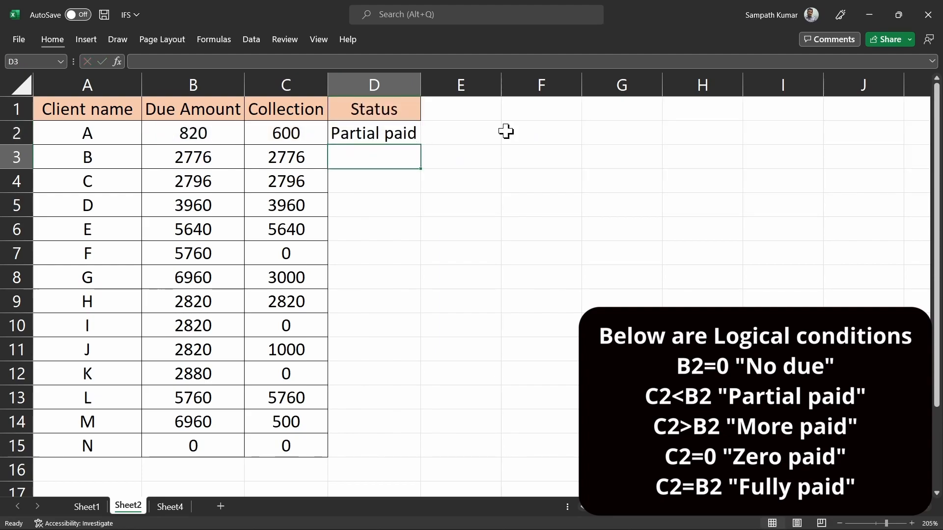
click(369, 131)
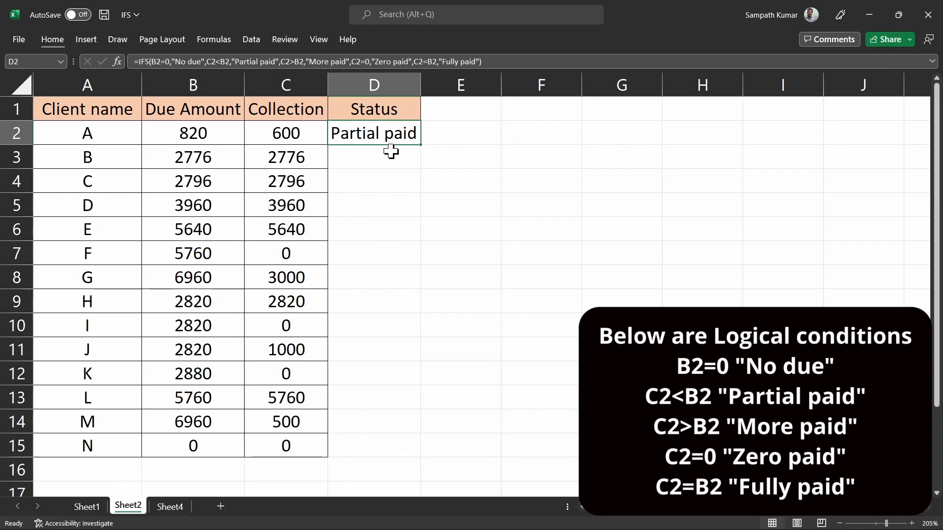
double_click(422, 147)
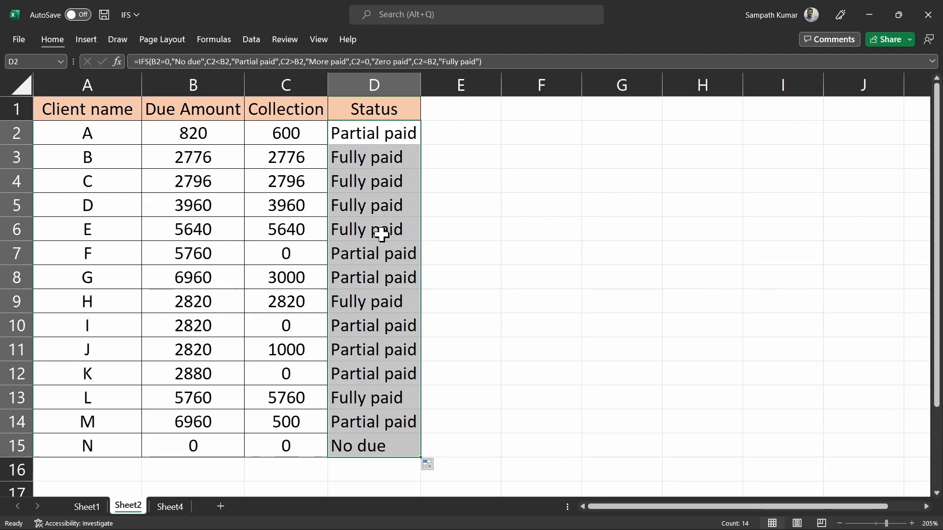
click(364, 254)
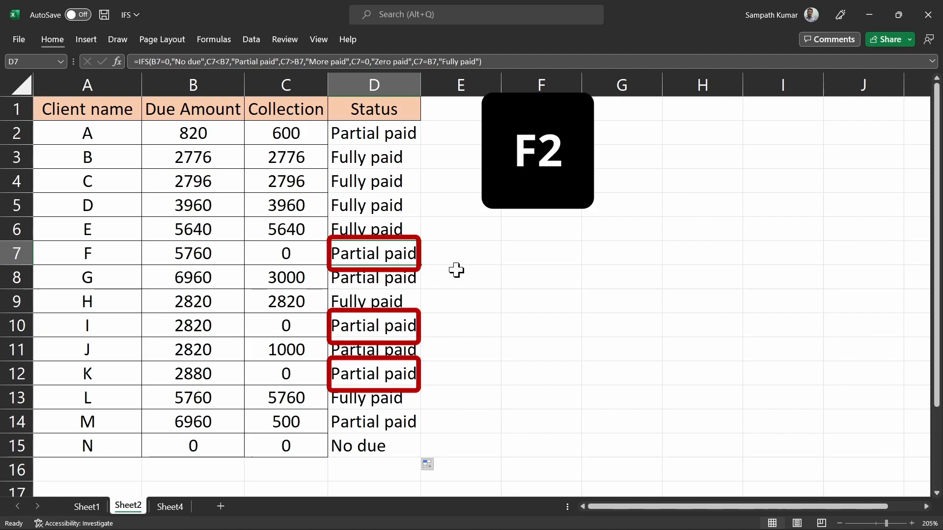
key(F2)
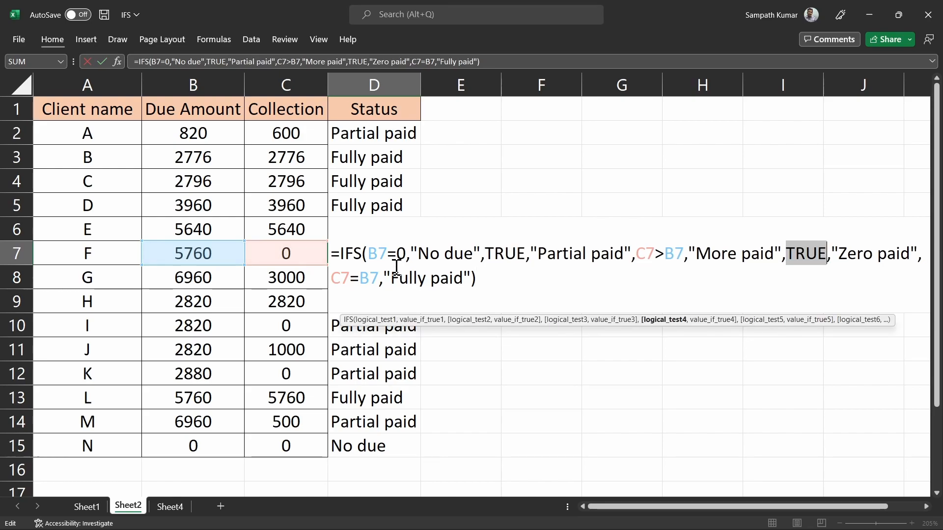
double_click(396, 250)
drag(404, 251, 368, 252)
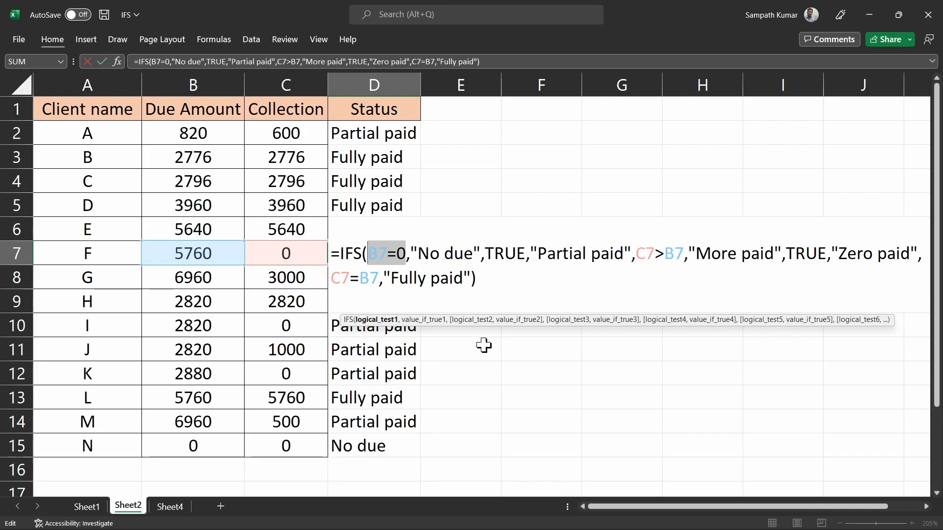
key(F9)
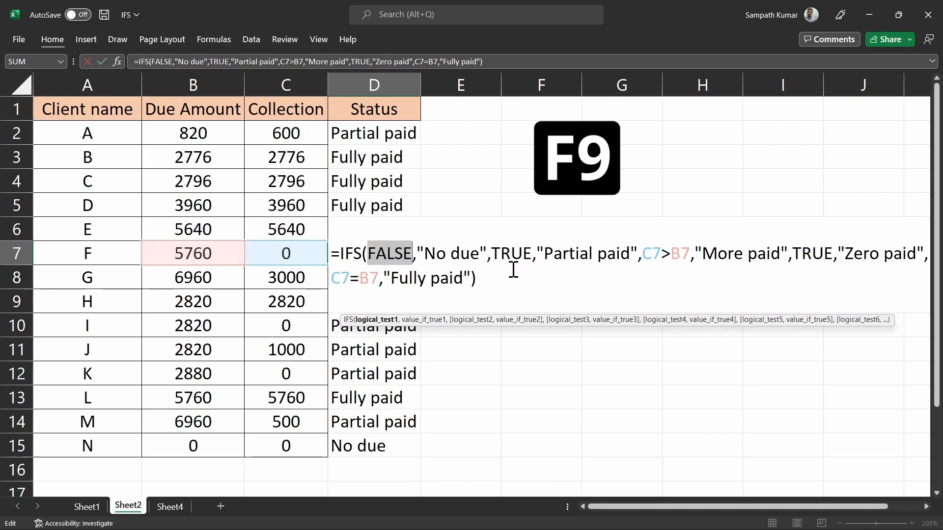
drag(690, 254, 642, 254)
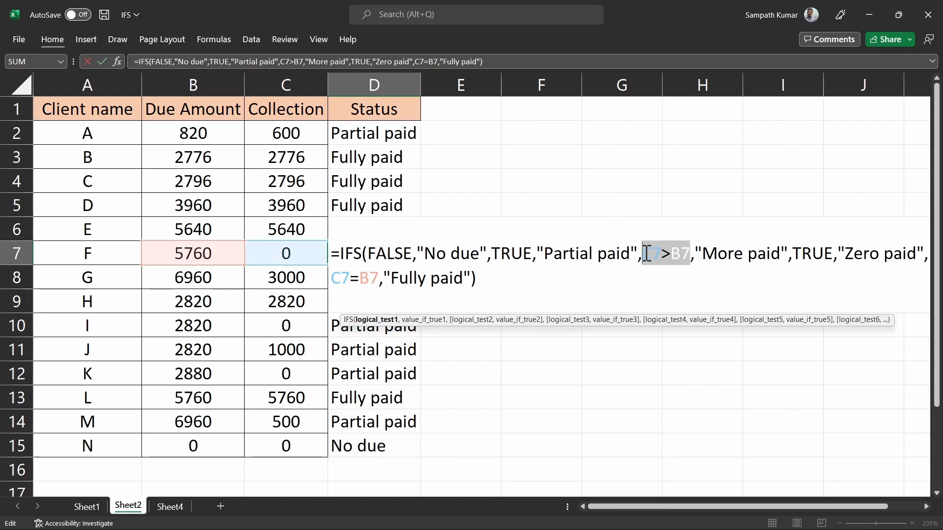
key(F9)
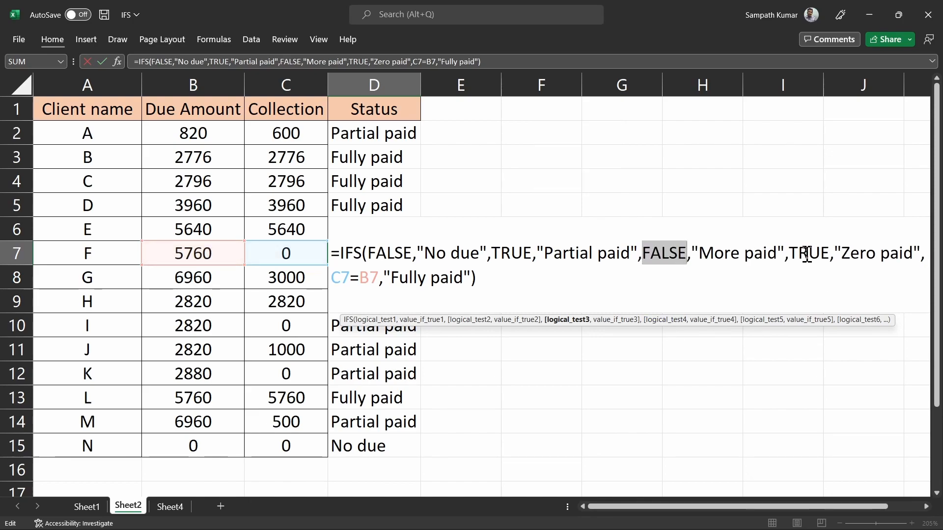
drag(379, 281, 331, 280)
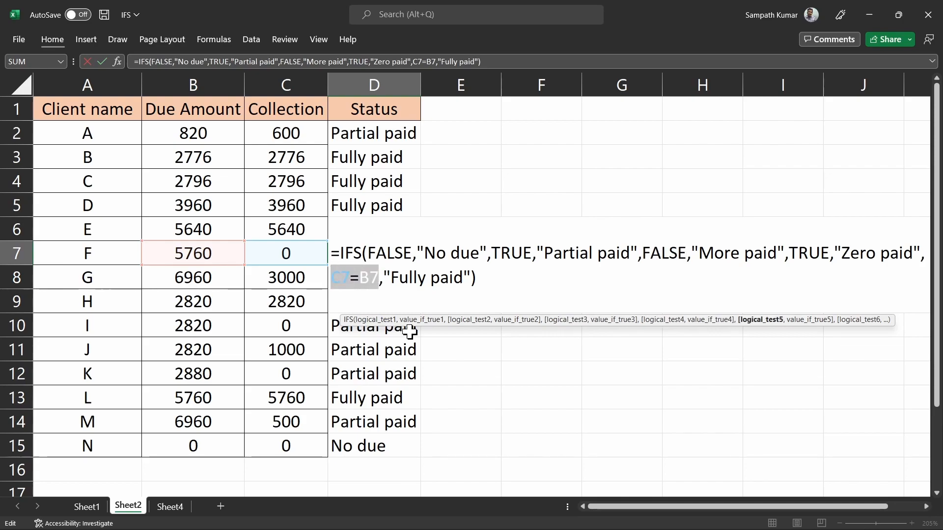
key(F9)
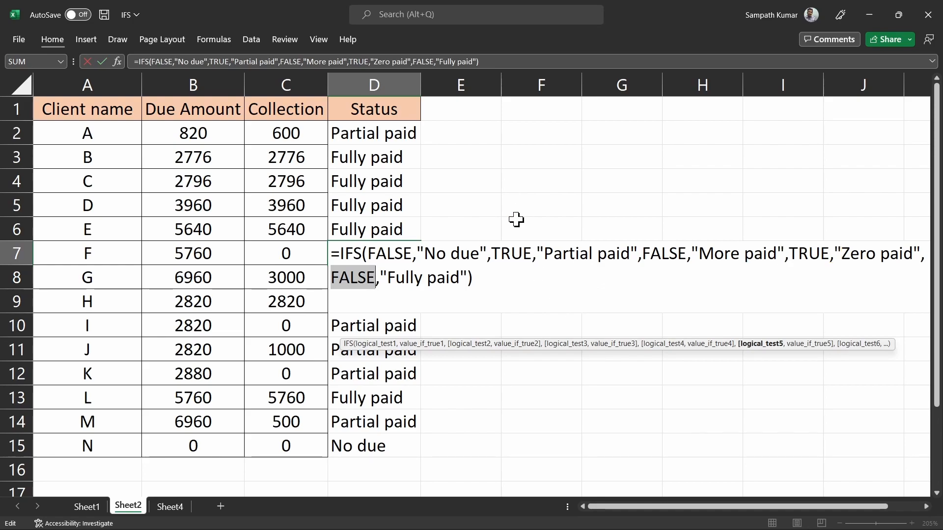
key(Escape)
click(392, 134)
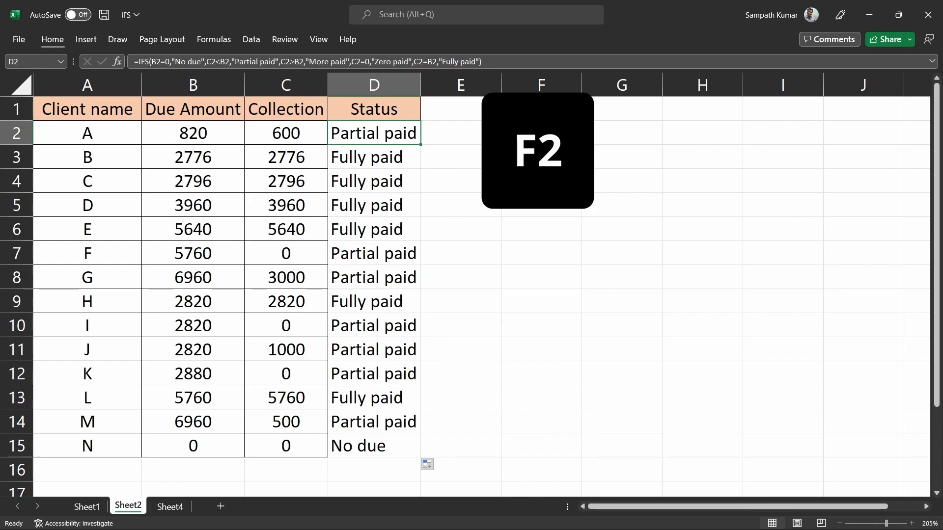
Step: In D2's formula, change the second condition to C2=0 returning "Zero paid"
key(F2)
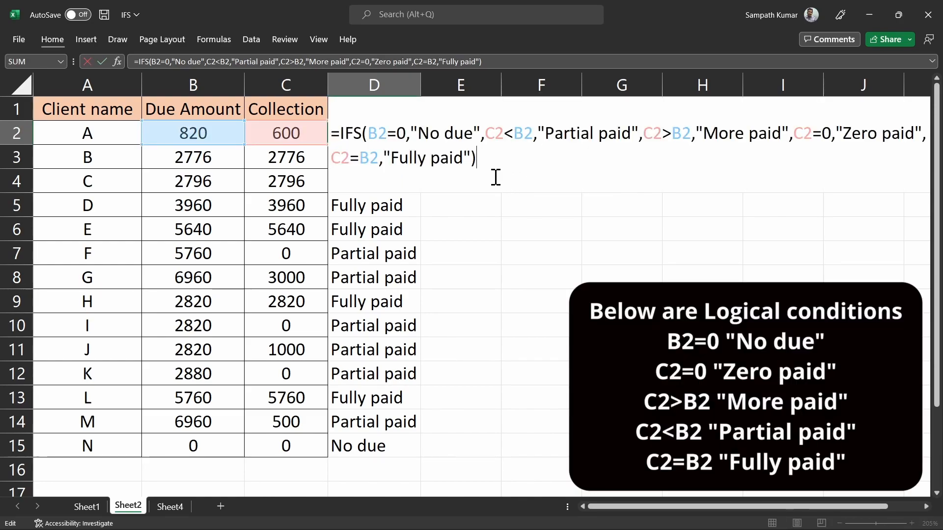
click(511, 133)
key(BackSpace)
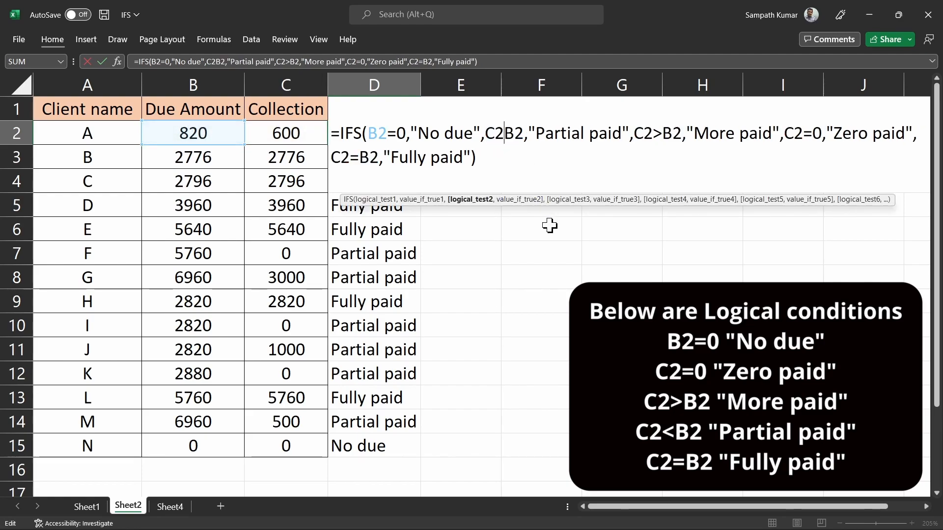
text(=)
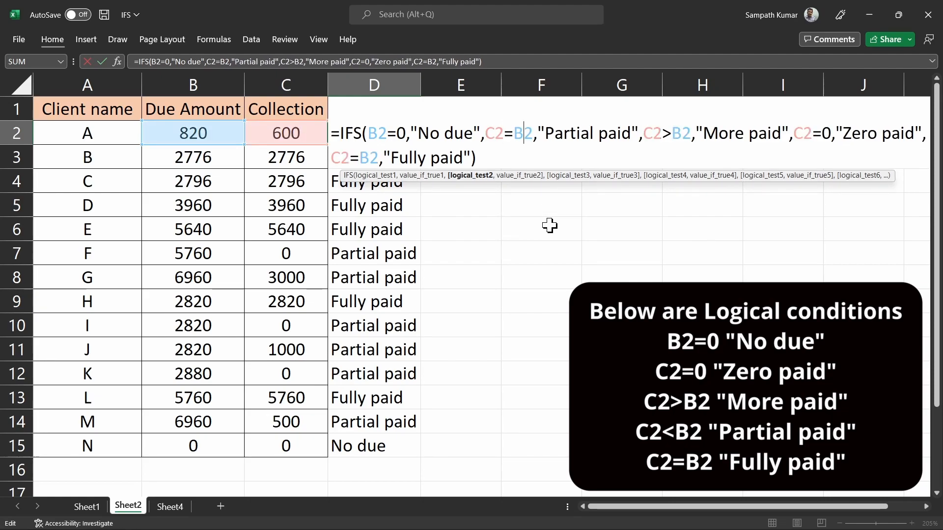
key(BackSpace)
key(BackSpace)
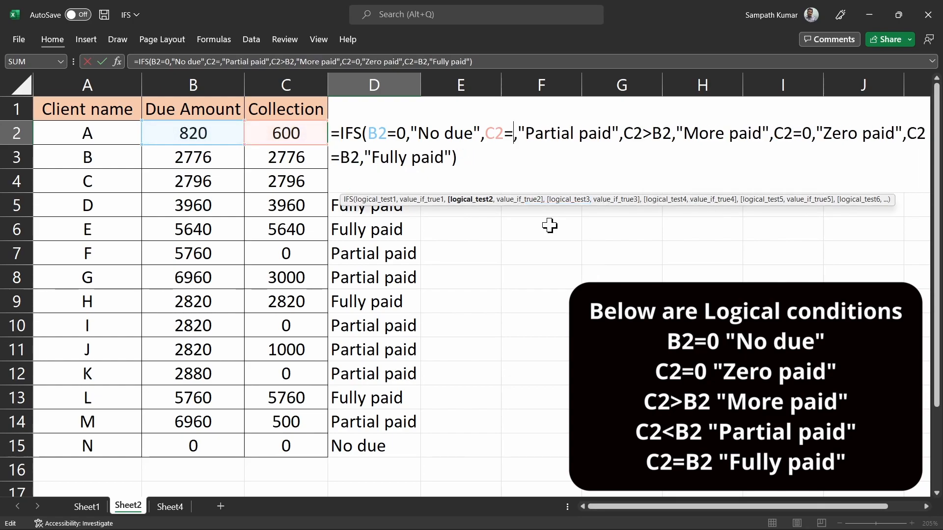
text(0)
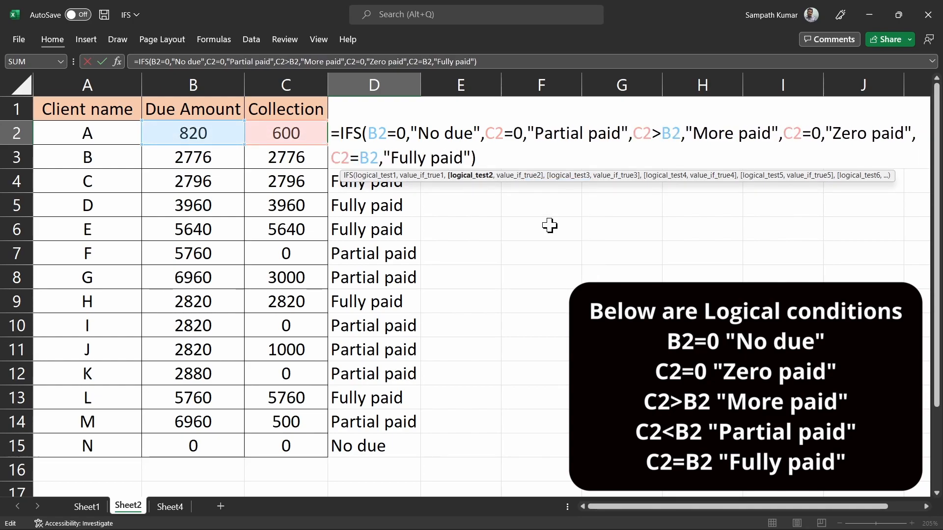
click(583, 133)
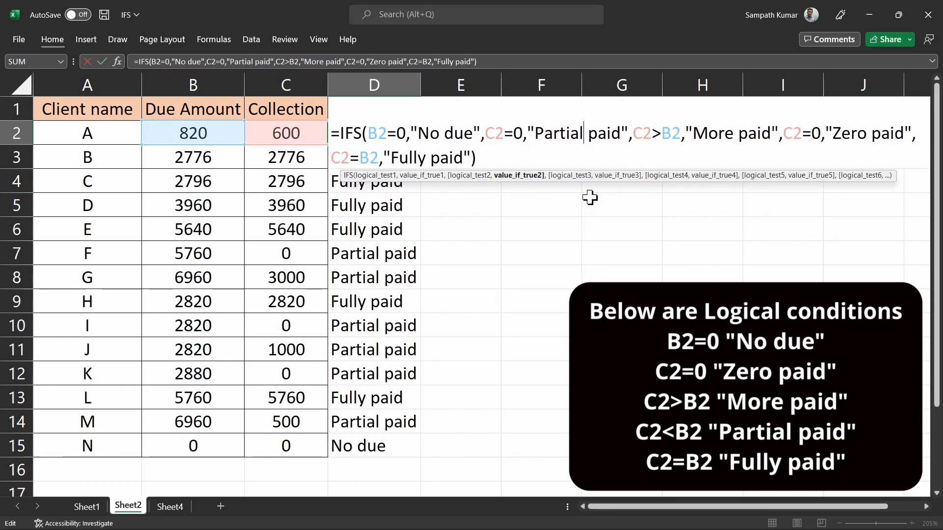
key(BackSpace)
key(BackSpace)
key(BackSpace)
key(BackSpace)
key(BackSpace)
key(BackSpace)
key(BackSpace)
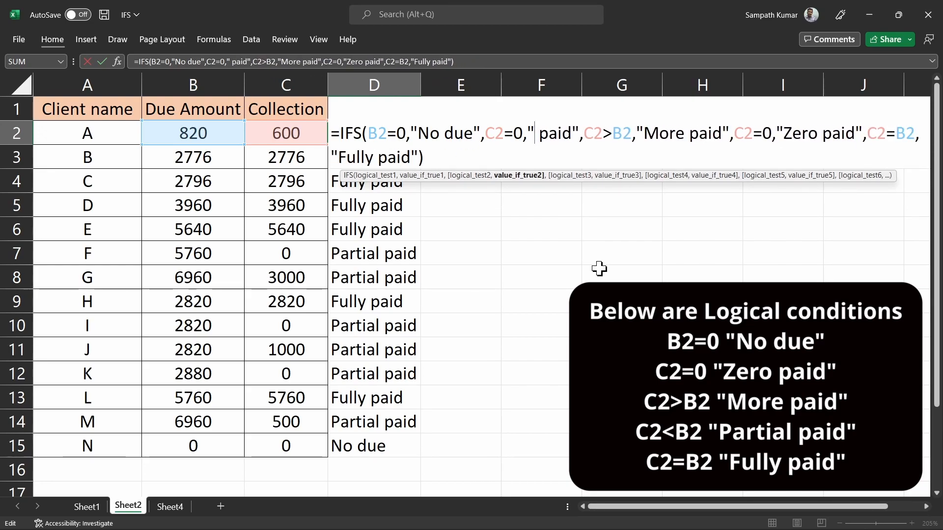
text(Zero)
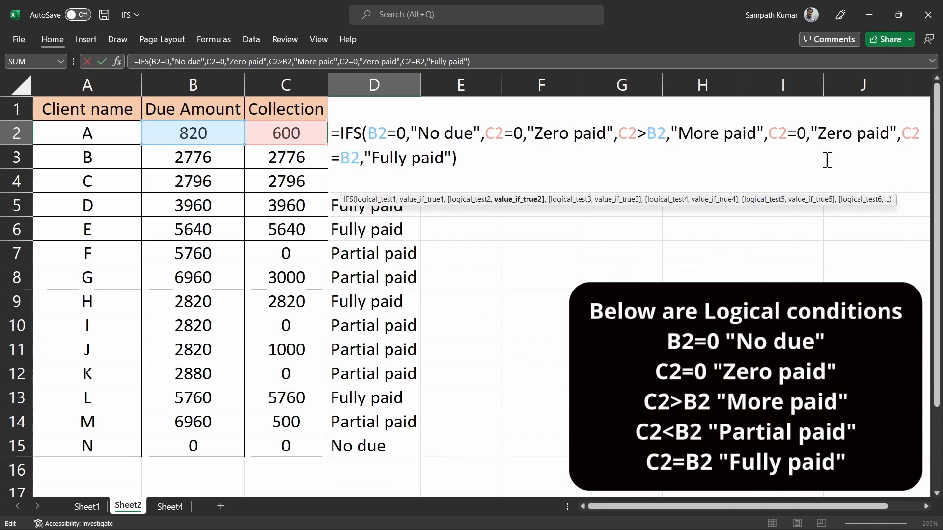
Step: Change the fourth condition to C2<B2 returning "Partial paid" and commit the formula
click(800, 133)
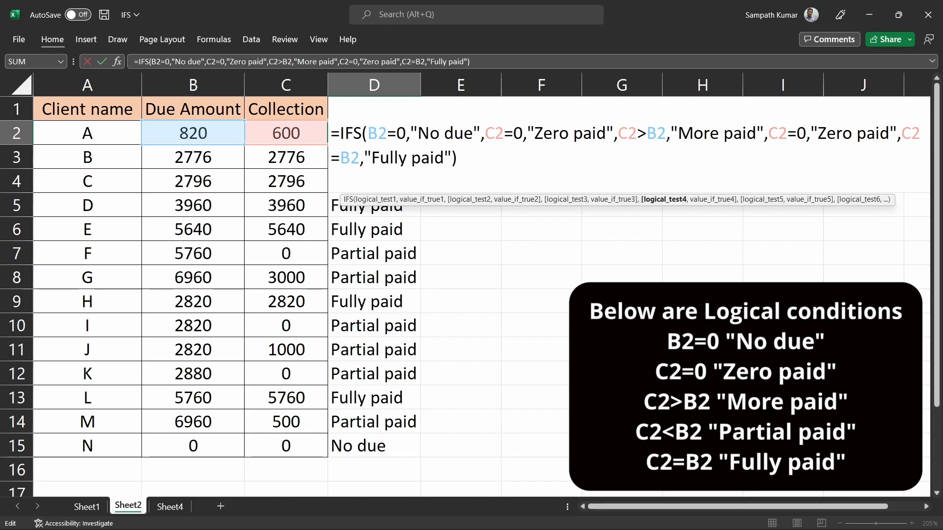
key(BackSpace)
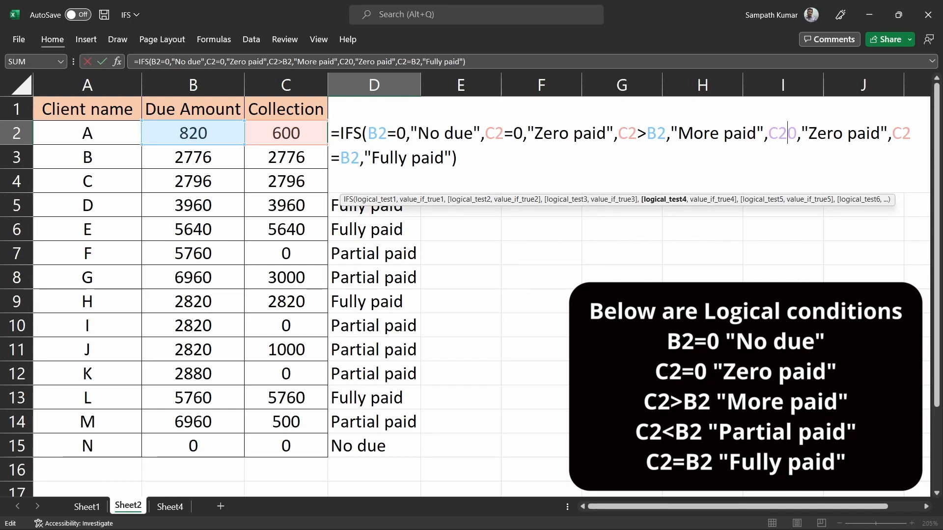
text(<)
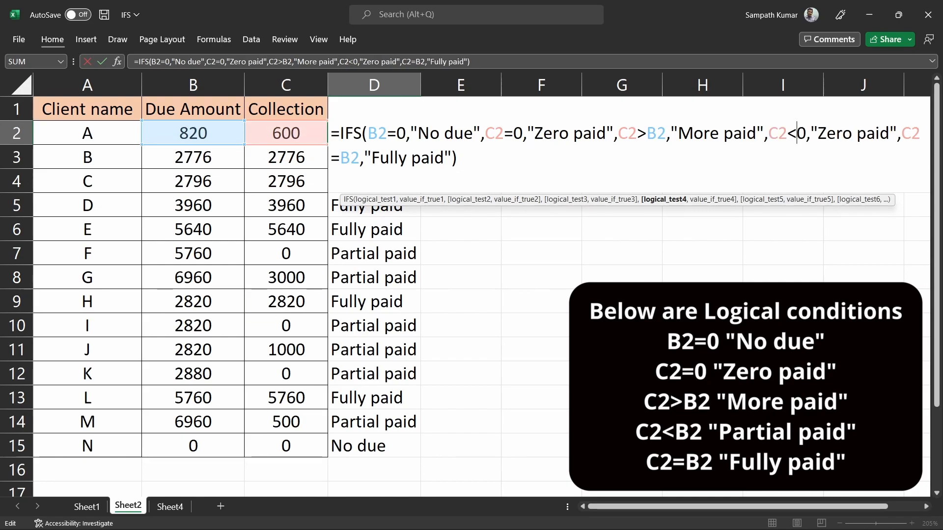
text(b2)
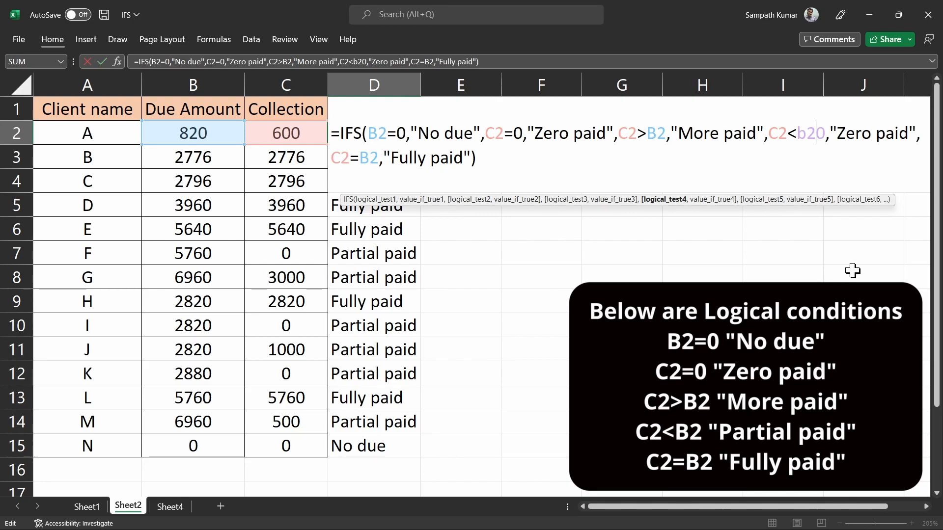
key(Delete)
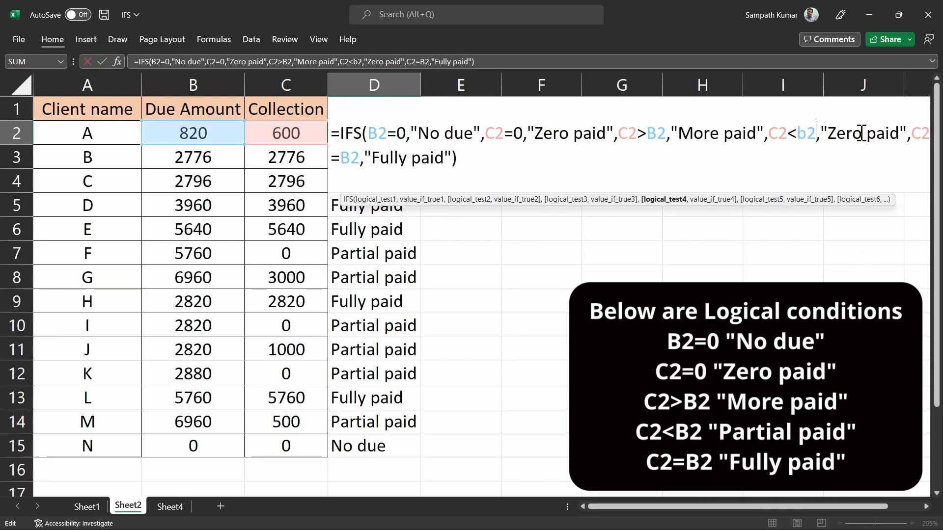
drag(861, 134, 828, 136)
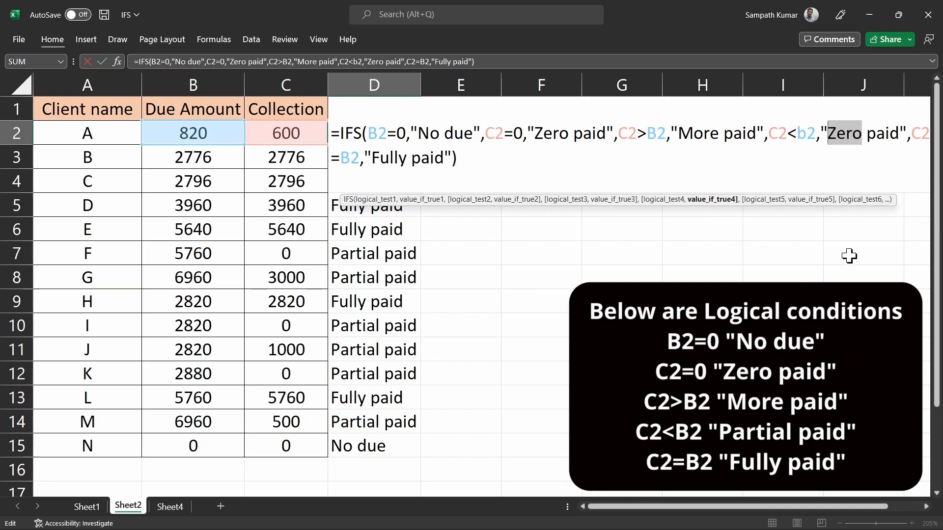
text(Parti)
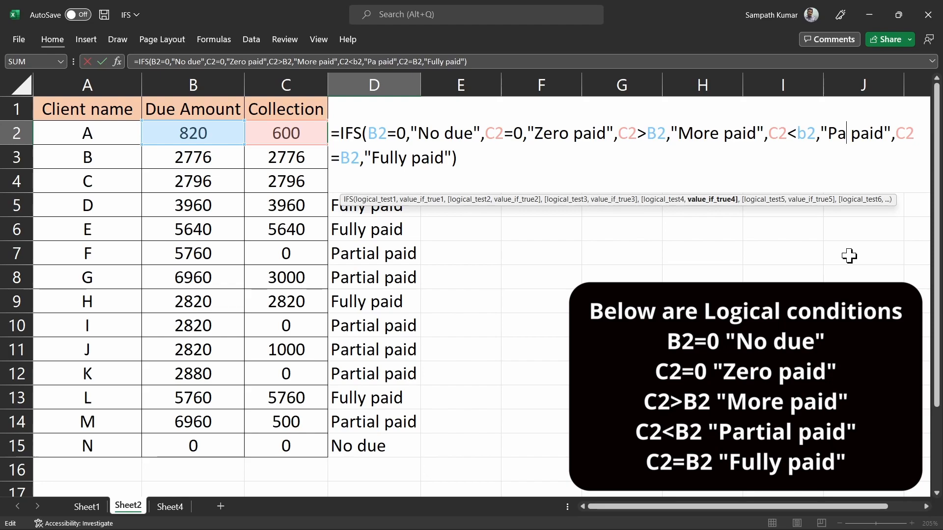
text(al)
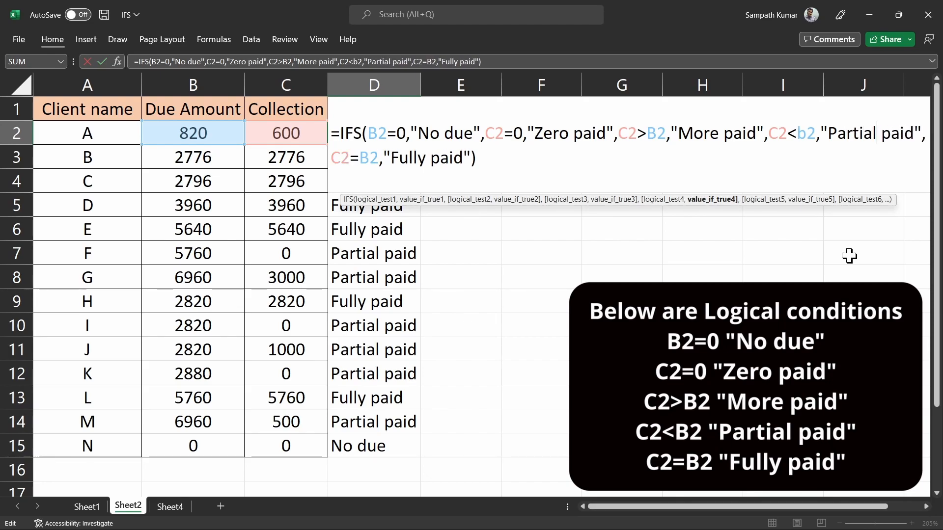
key(Return)
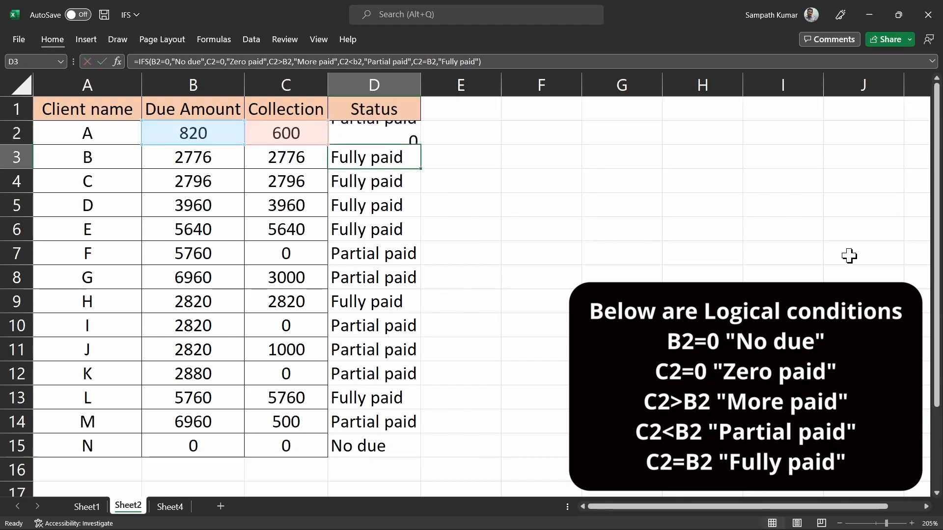
Step: Fill the corrected Status formula from D2 down to D15 and check D7
click(407, 138)
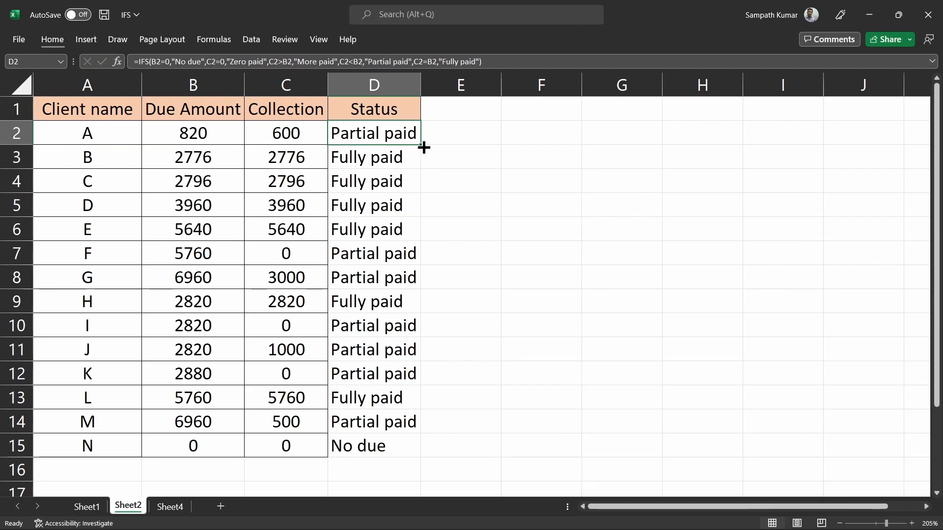
double_click(423, 147)
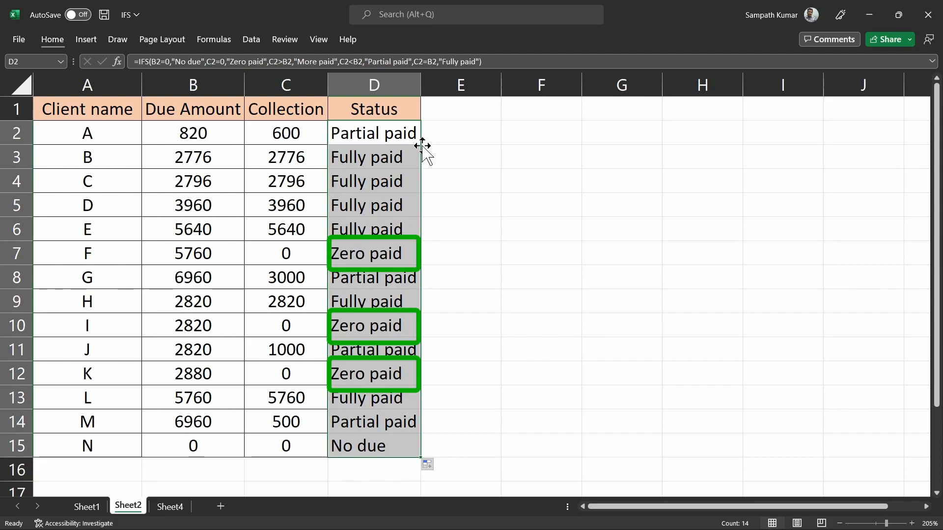
click(351, 256)
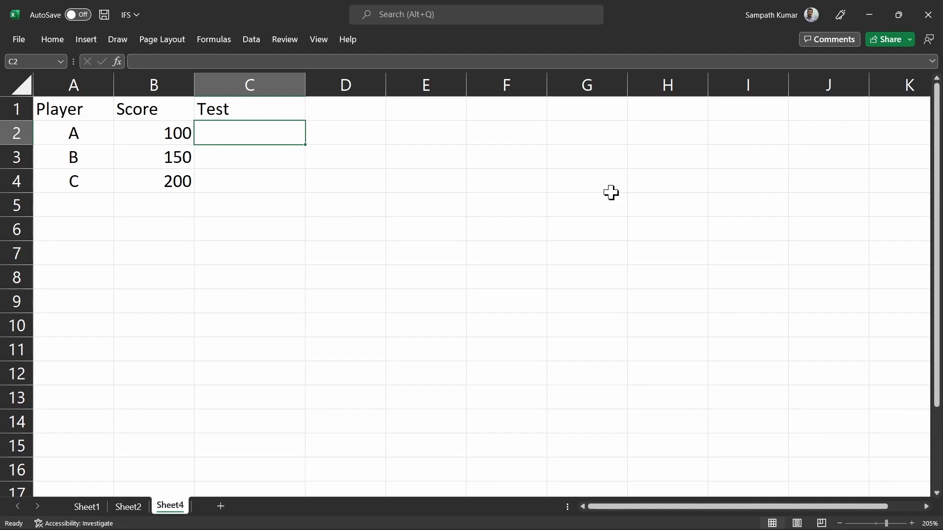
Step: Enter =IFS(B2=100,"Hundred",B2=200,"Two hundred") in C2 and fill it down to C4
text(=)
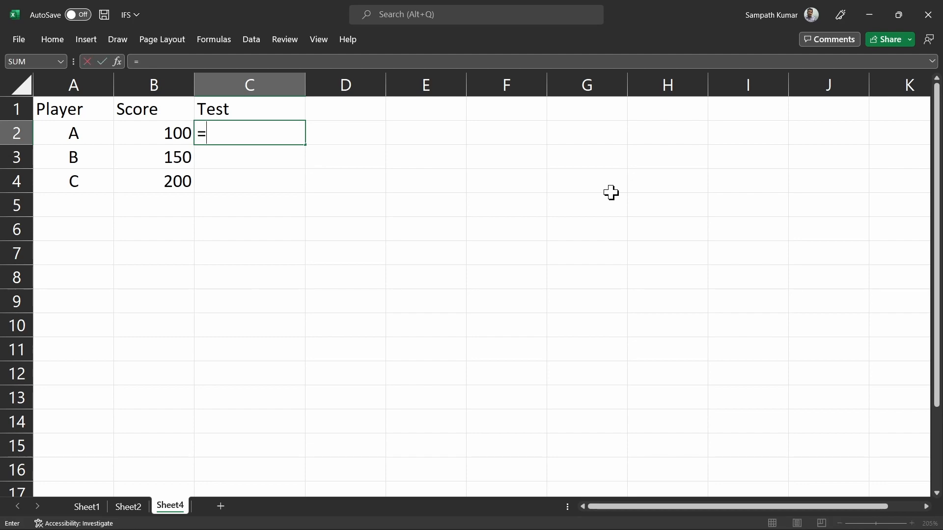
text(ifs)
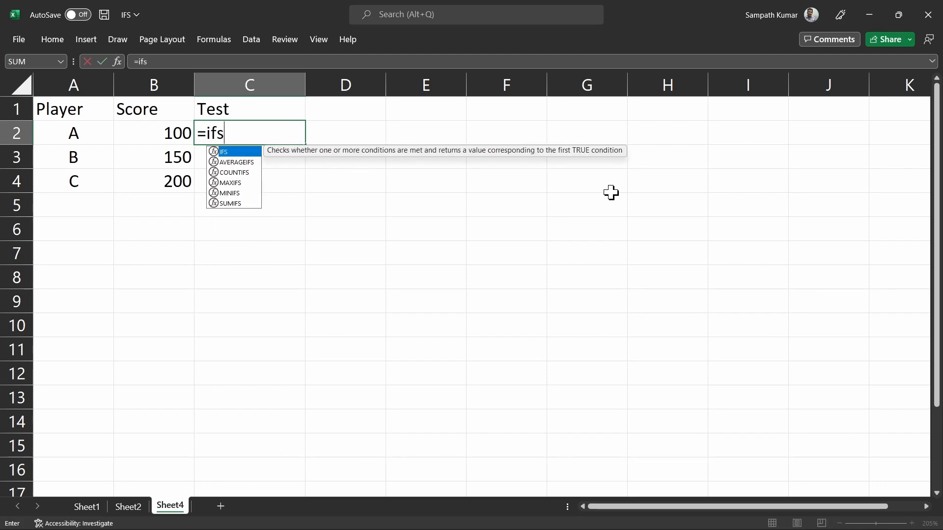
key(Tab)
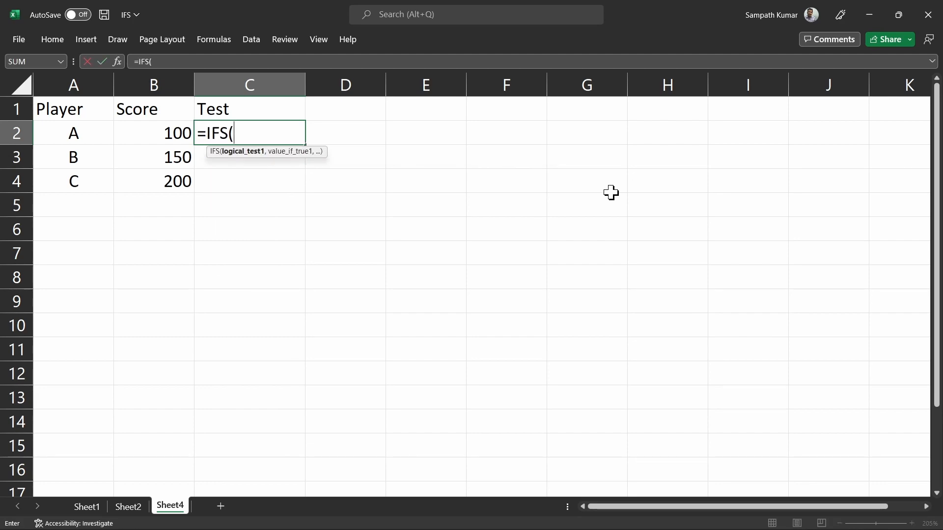
text(b2)
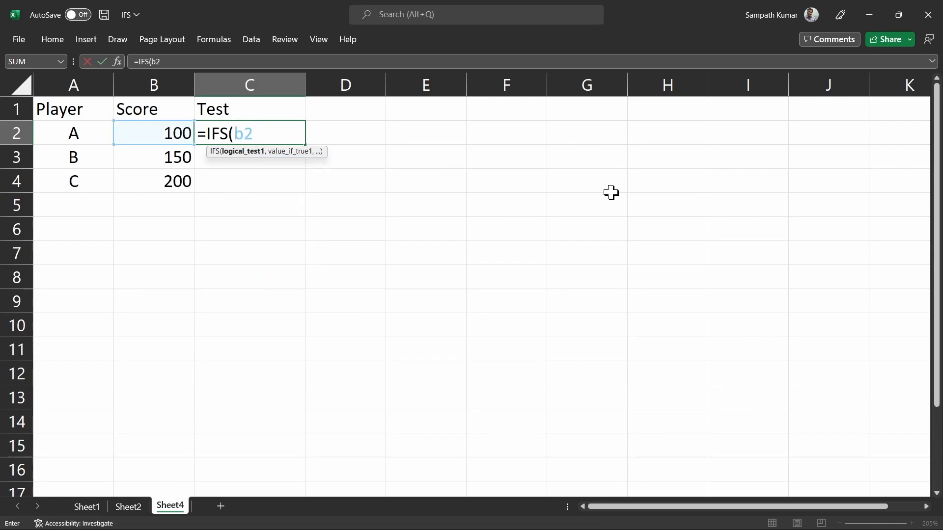
text(=100,)
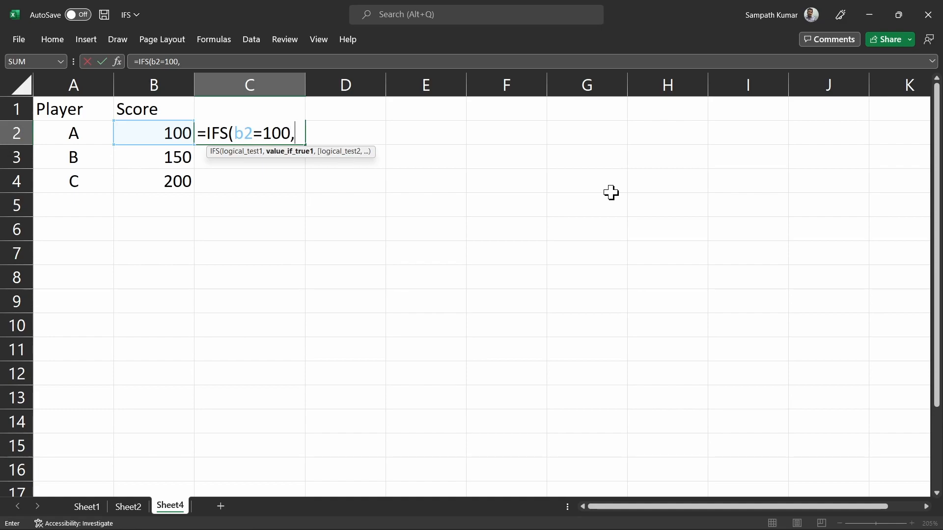
text("Hundred)
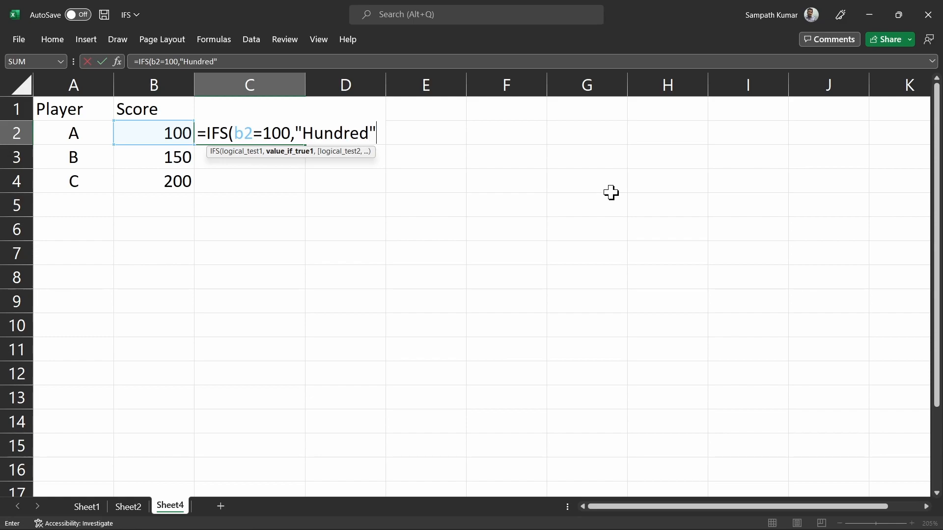
text(,)
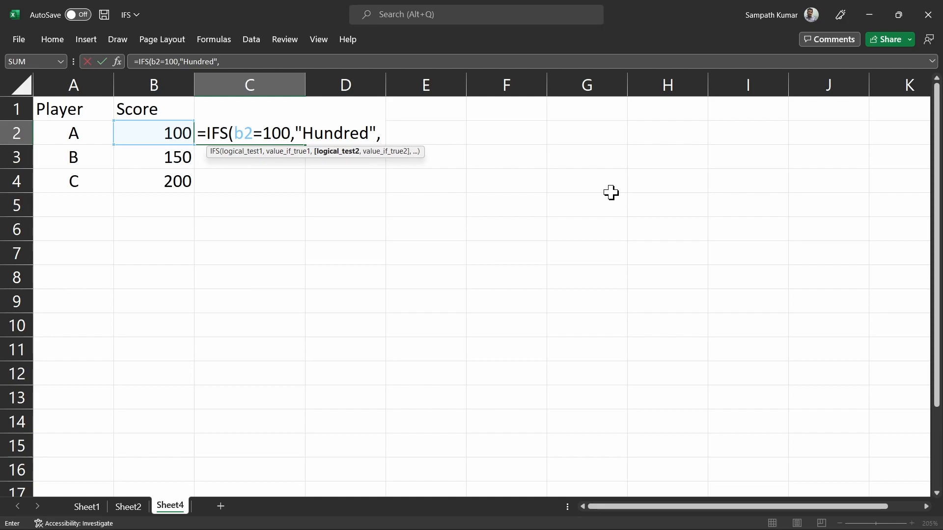
text(b2=200)
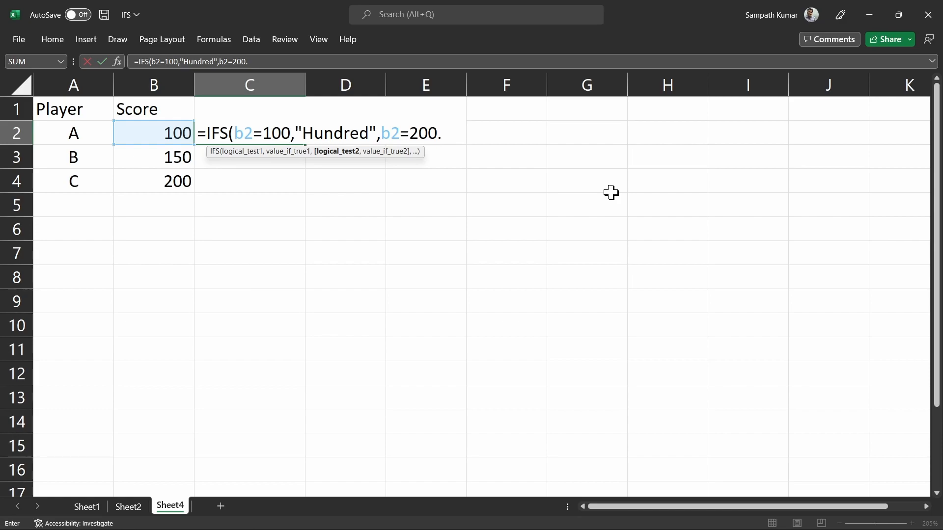
text(,)
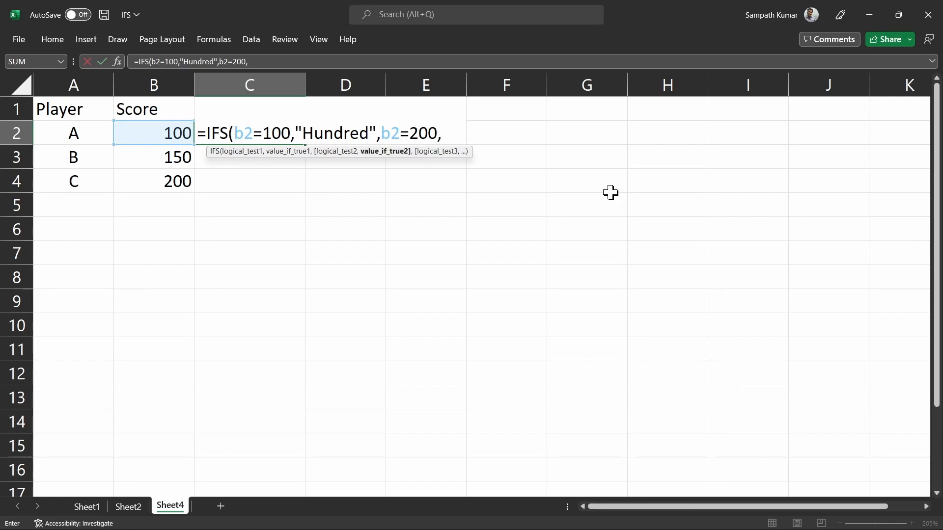
text("Two h)
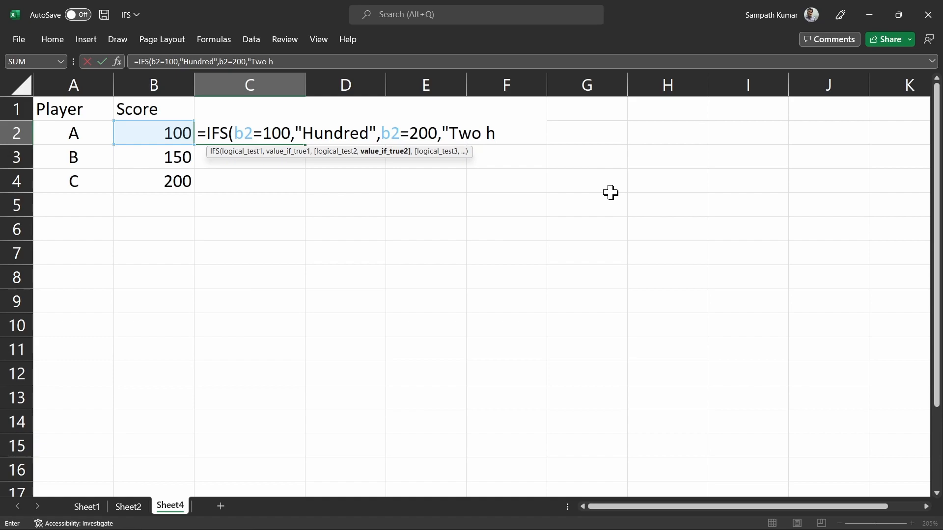
text(undred)
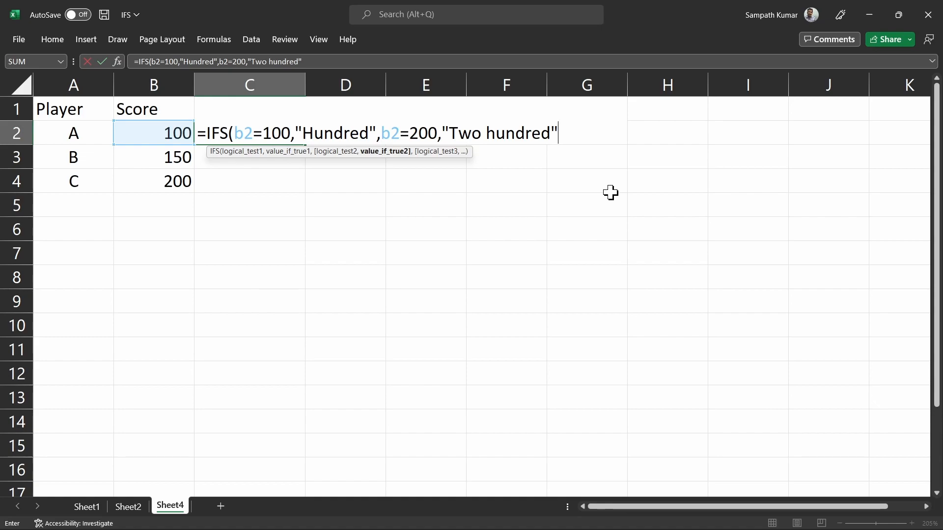
text())
key(Return)
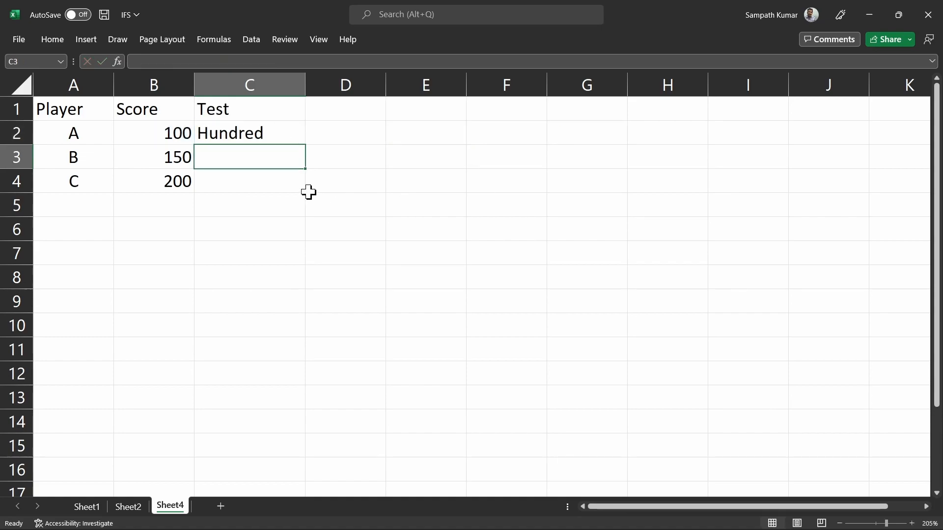
click(265, 135)
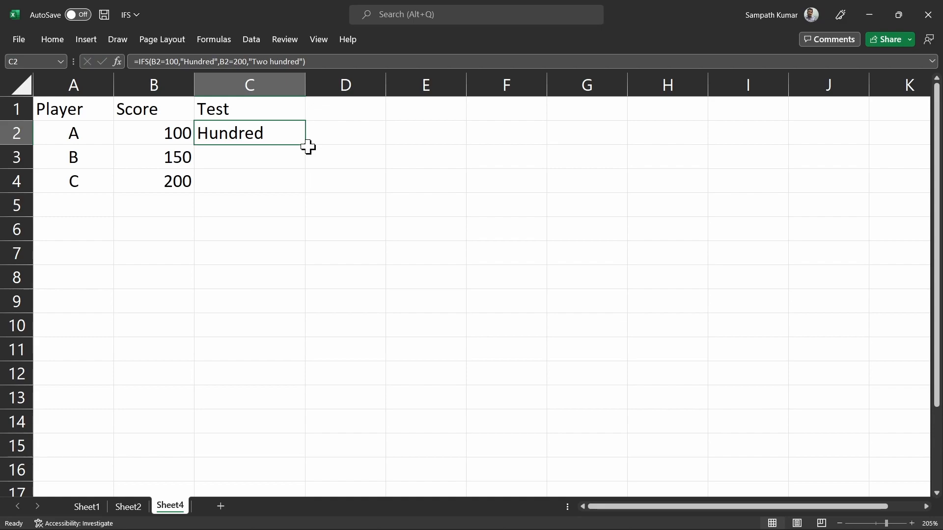
double_click(305, 145)
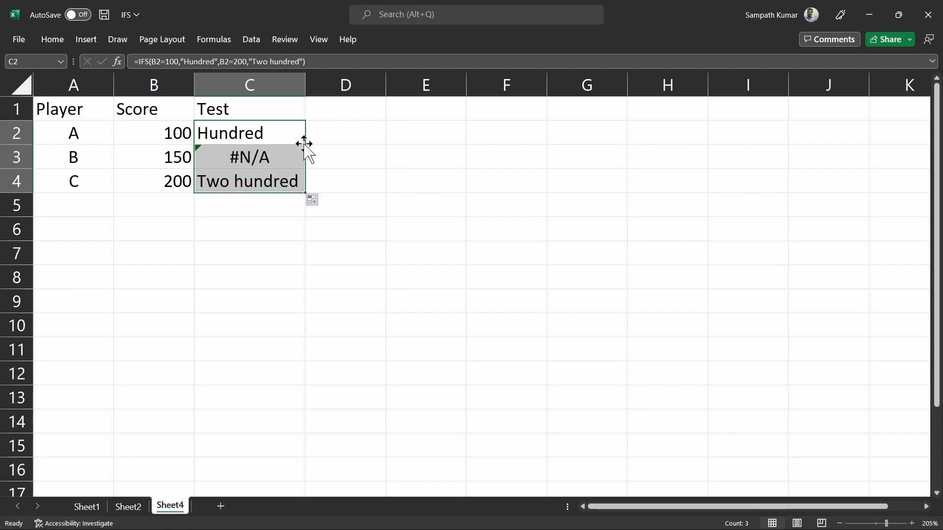
click(281, 157)
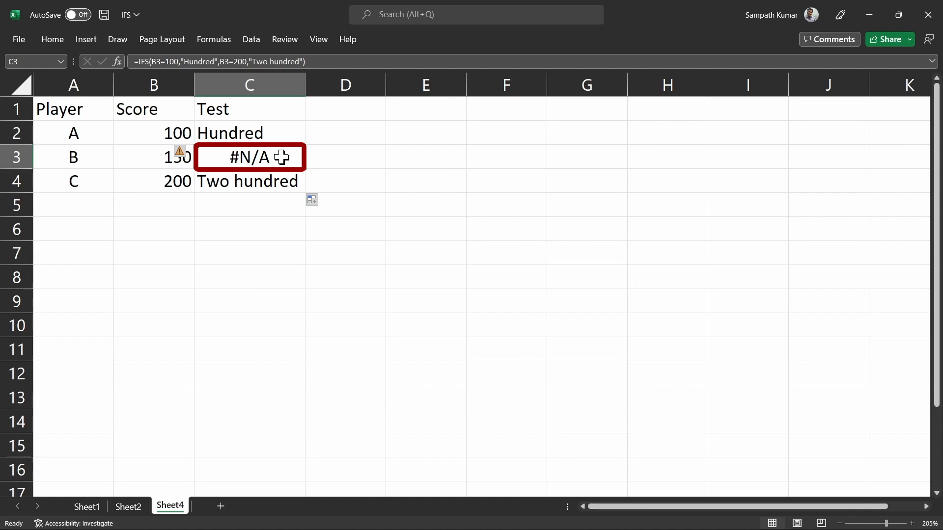
key(F2)
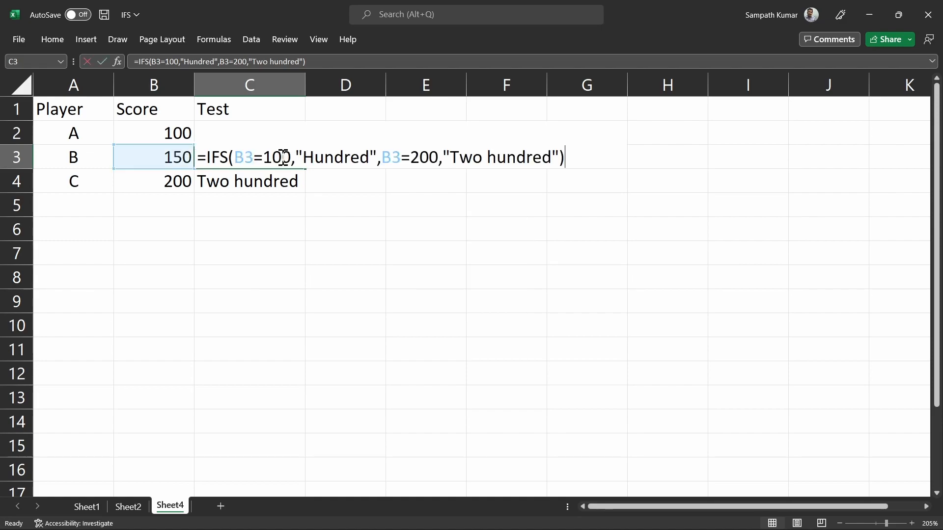
drag(291, 157, 239, 157)
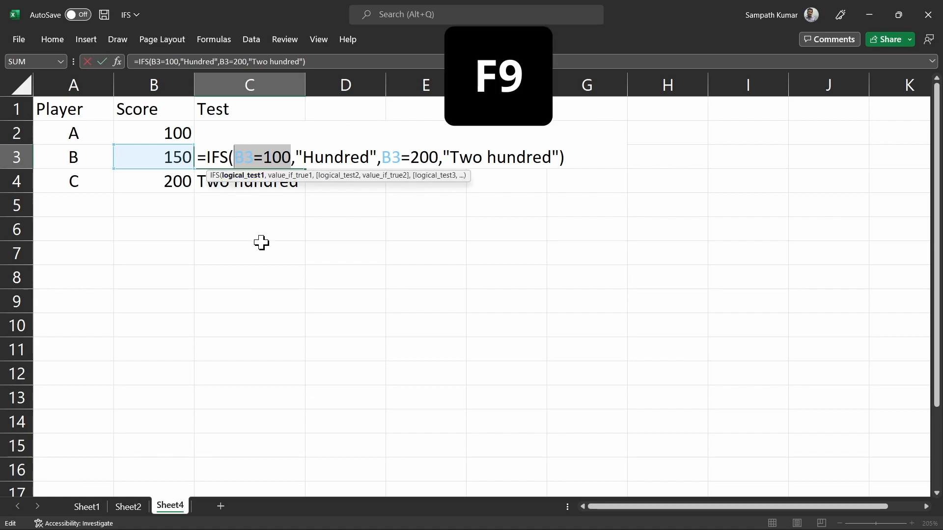
key(F9)
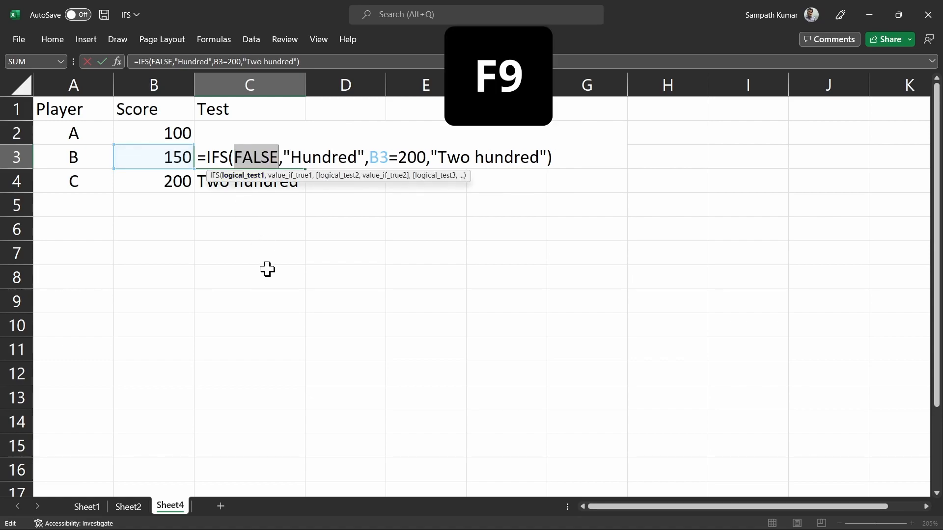
drag(424, 159, 372, 159)
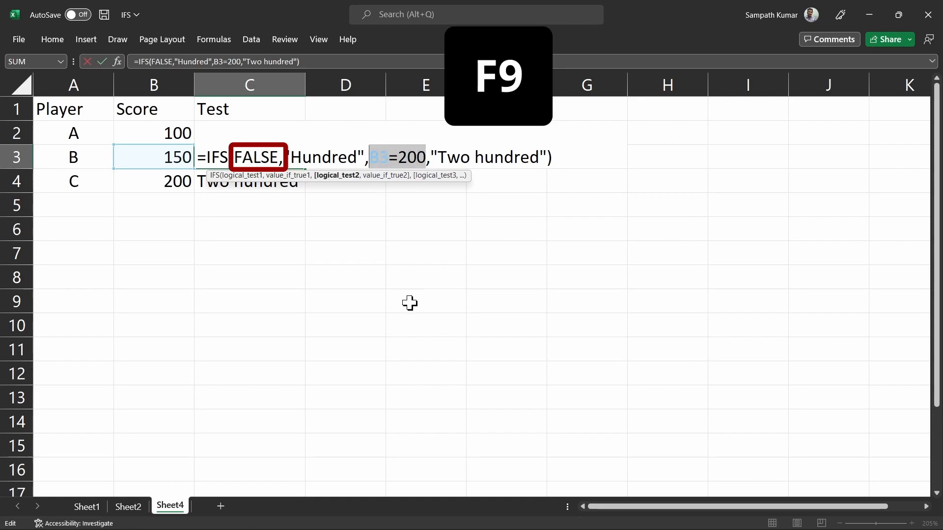
key(F9)
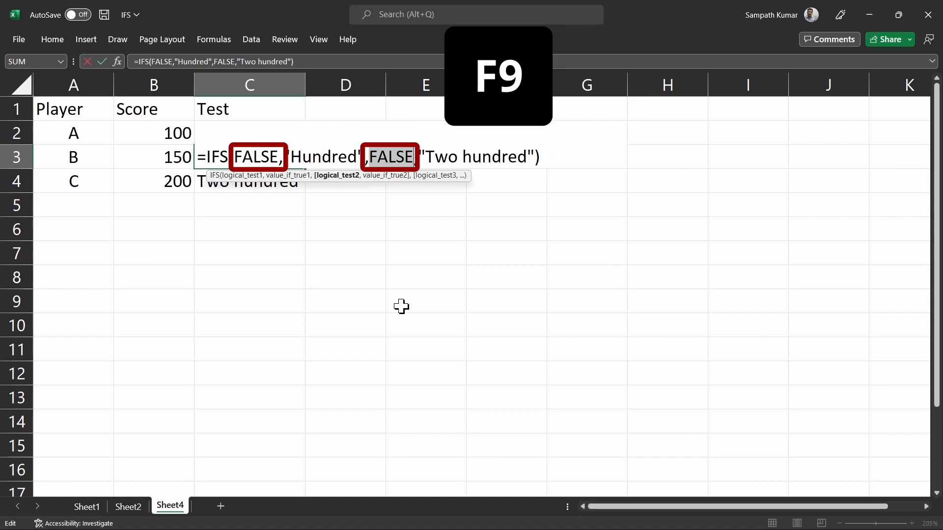
key(Escape)
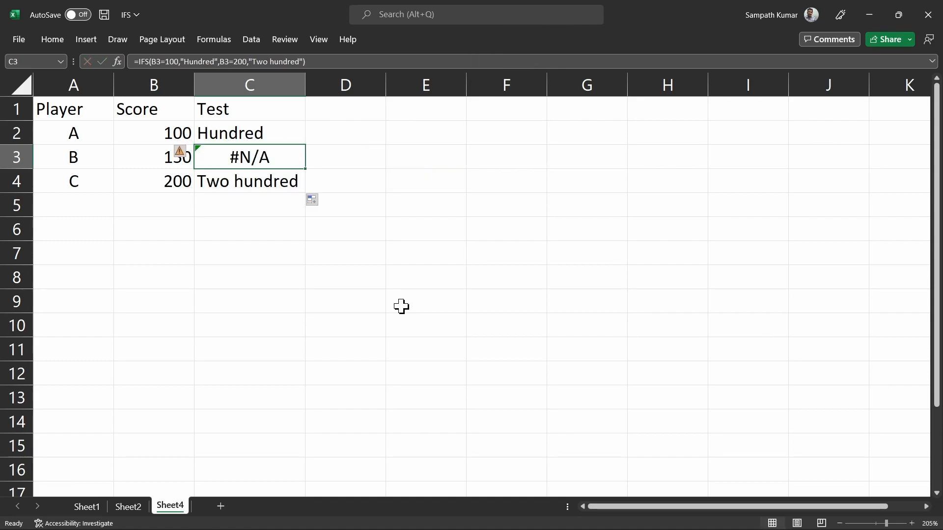
Step: Append a TRUE,"" catch-all to C2's IFS formula and fill it down to C4
click(284, 134)
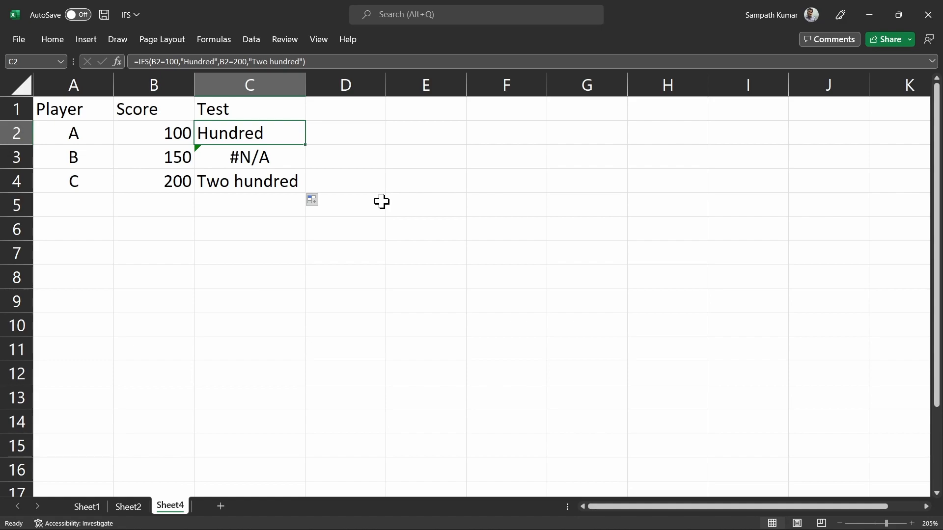
key(F2)
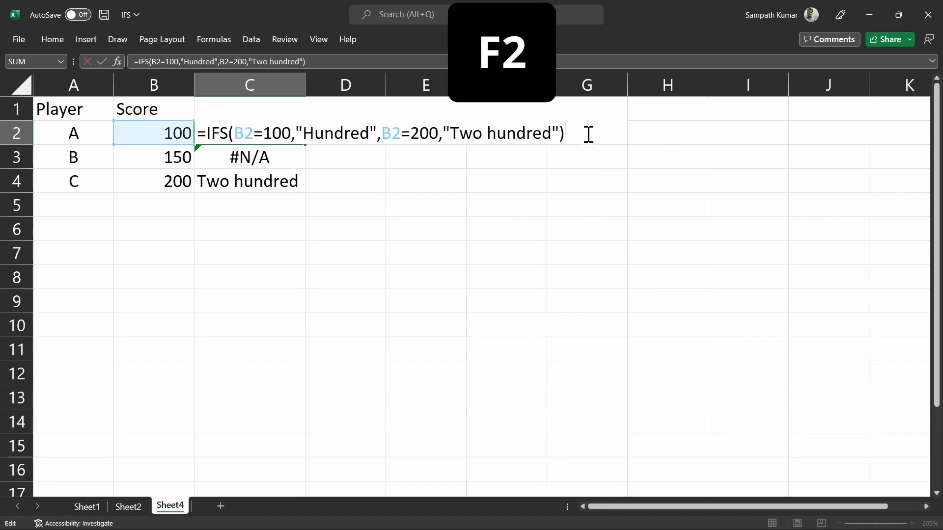
key(BackSpace)
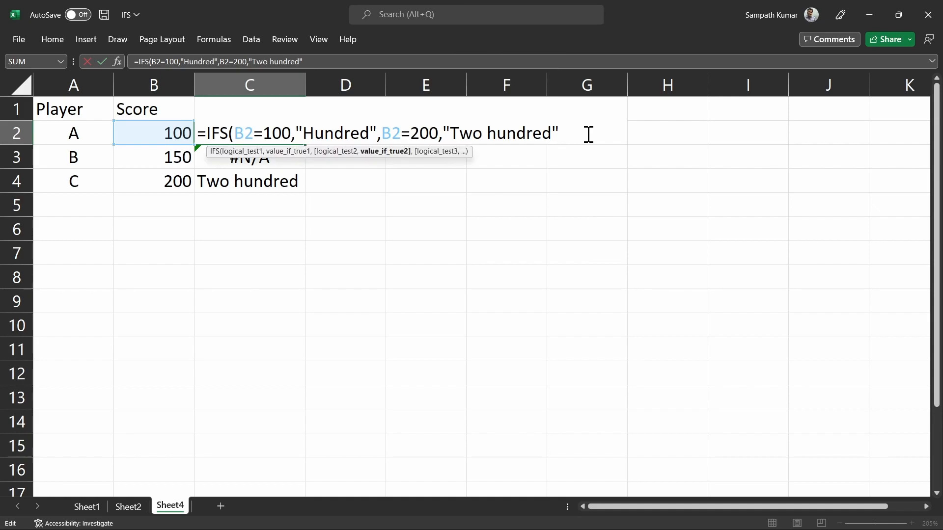
text(,)
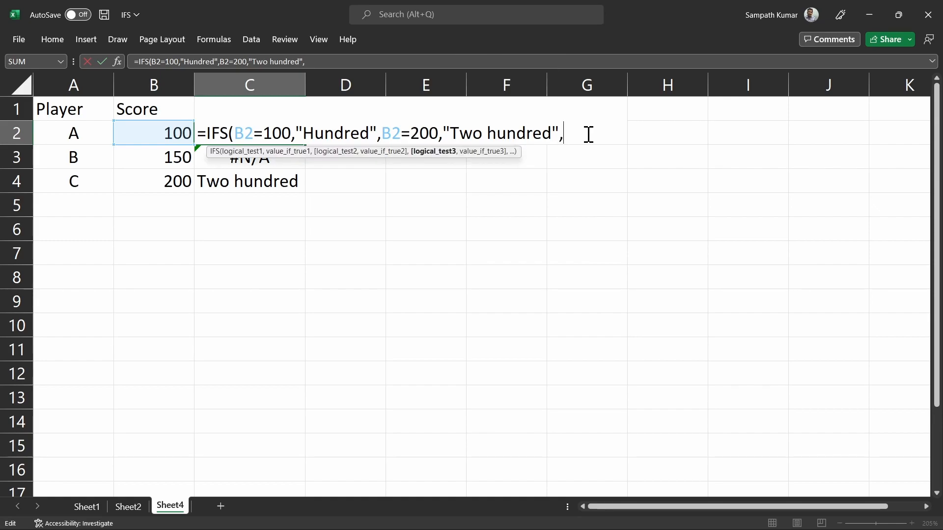
text(true)
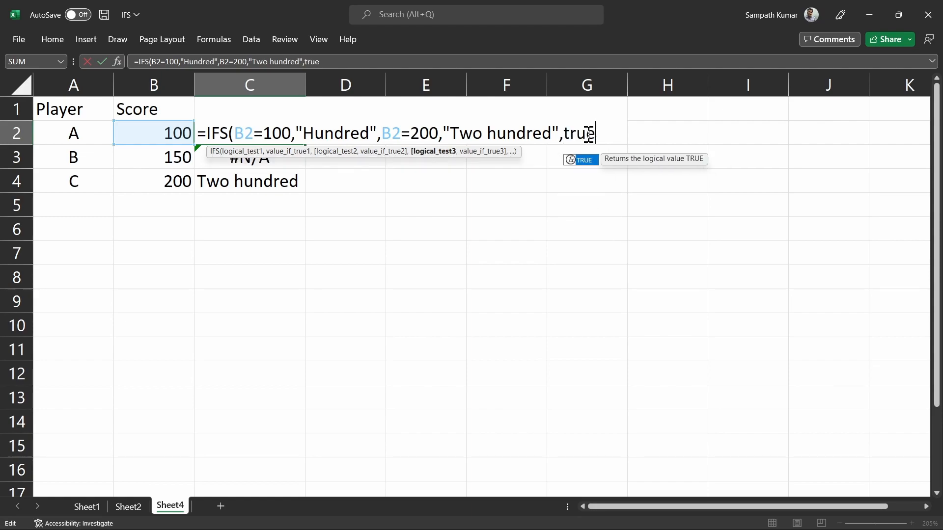
key(Tab)
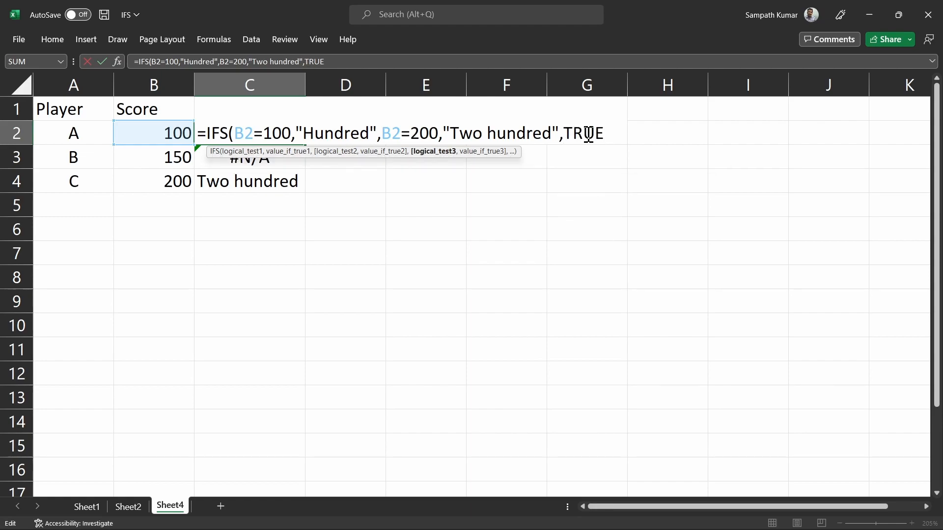
text(,)
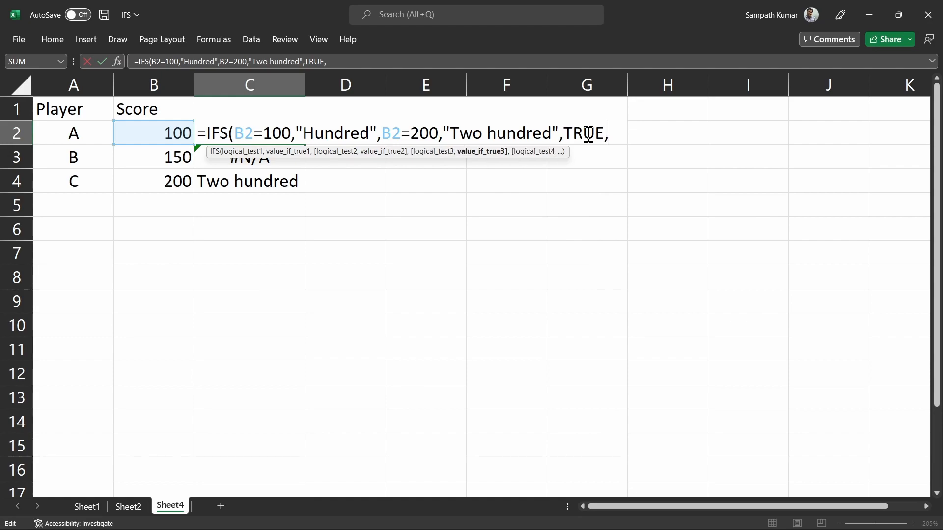
text(""))
key(Return)
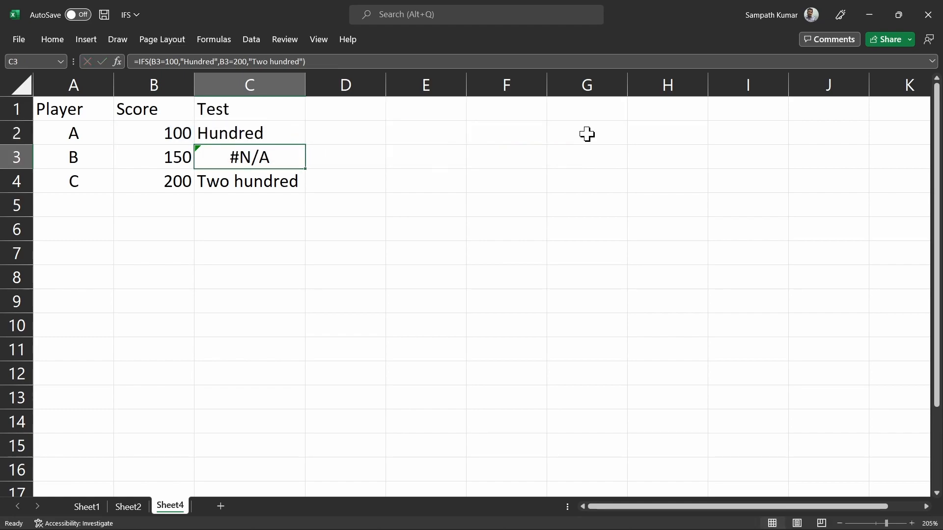
click(290, 132)
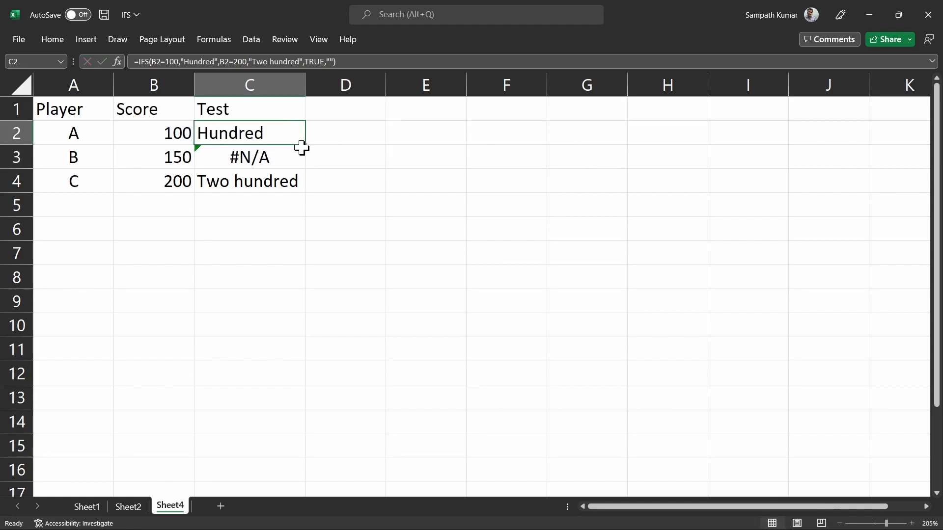
drag(306, 145, 306, 189)
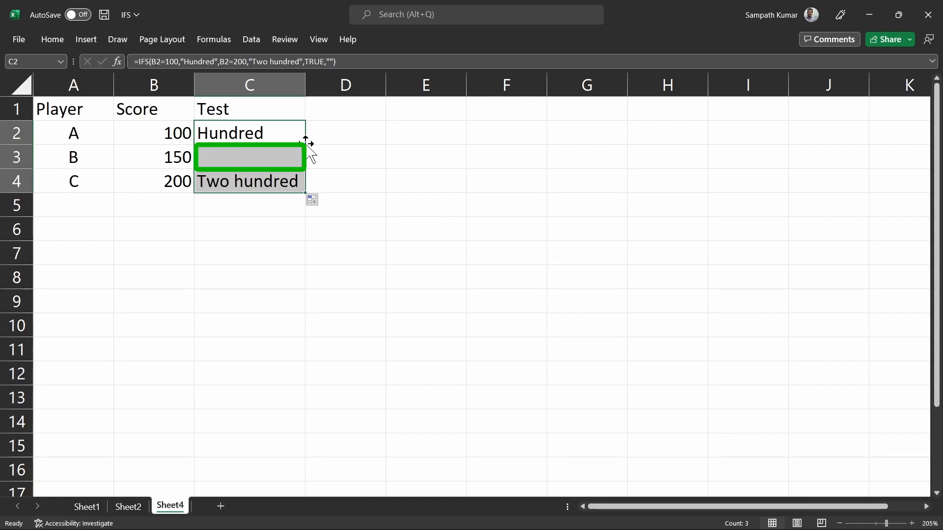
Step: Inspect C3's Test formula without changing it
click(278, 160)
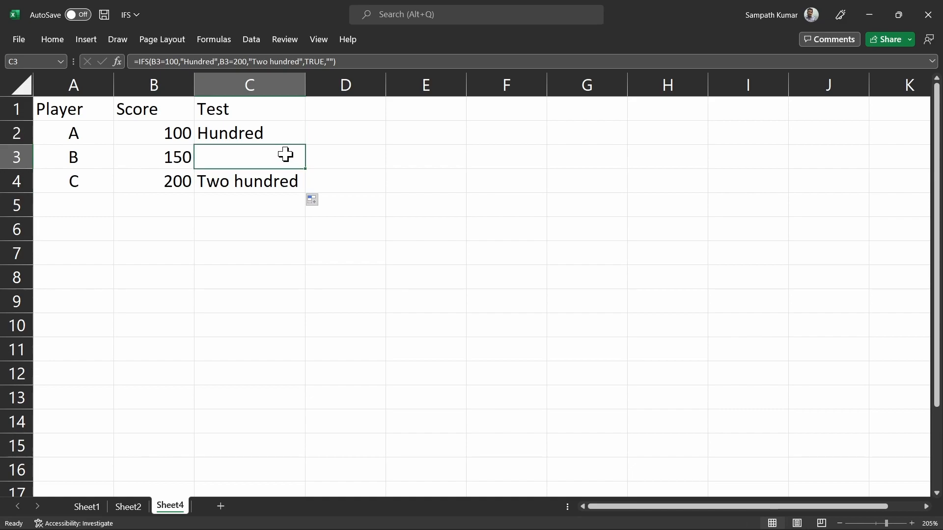
key(F2)
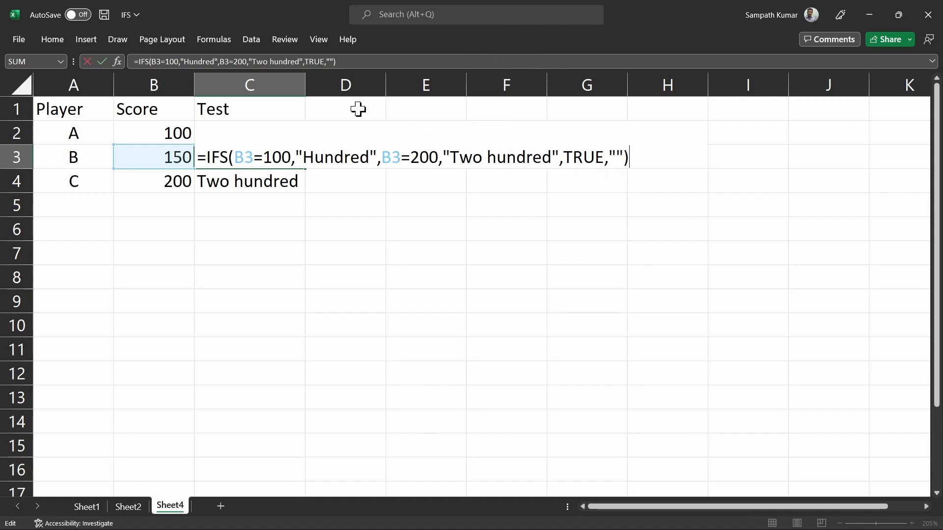
key(ctrl+Return)
Step: Make C2's TRUE catch-all return "> hundred" and fill the formula down to C4
click(248, 127)
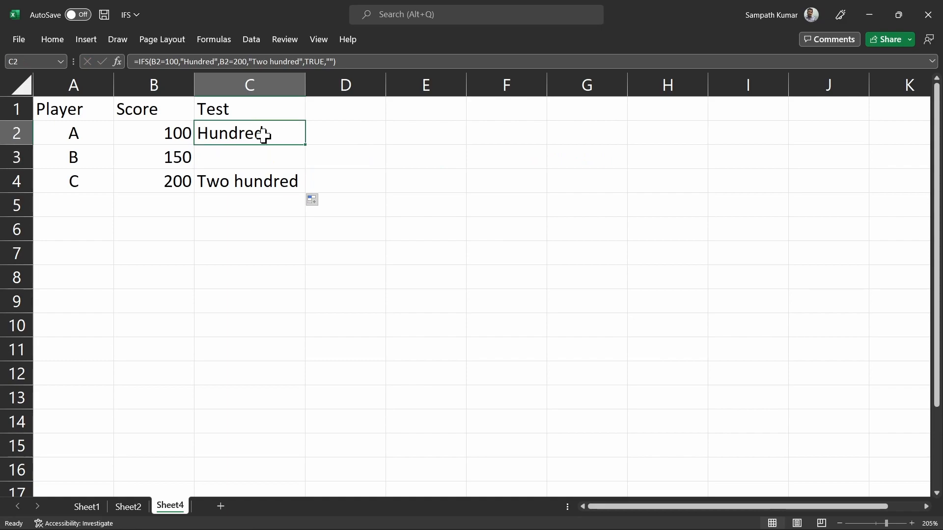
key(F2)
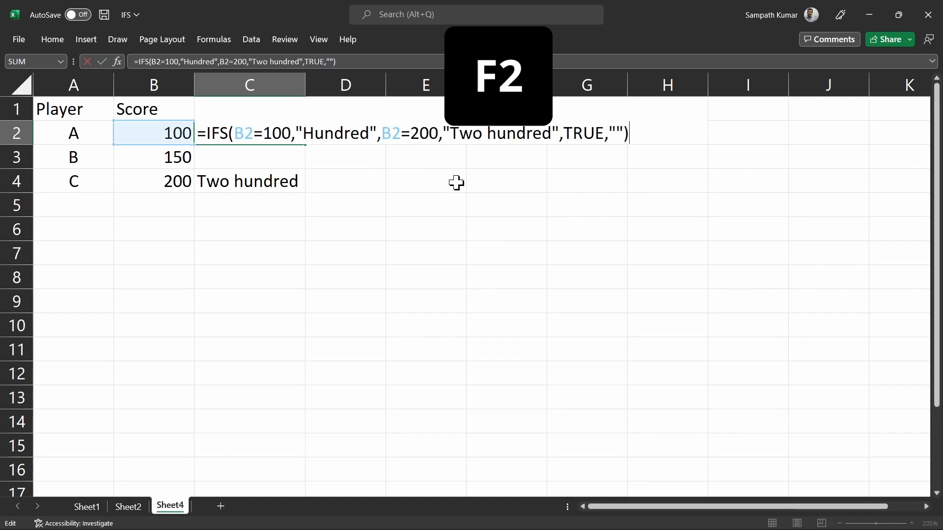
key(BackSpace)
key(BackSpace)
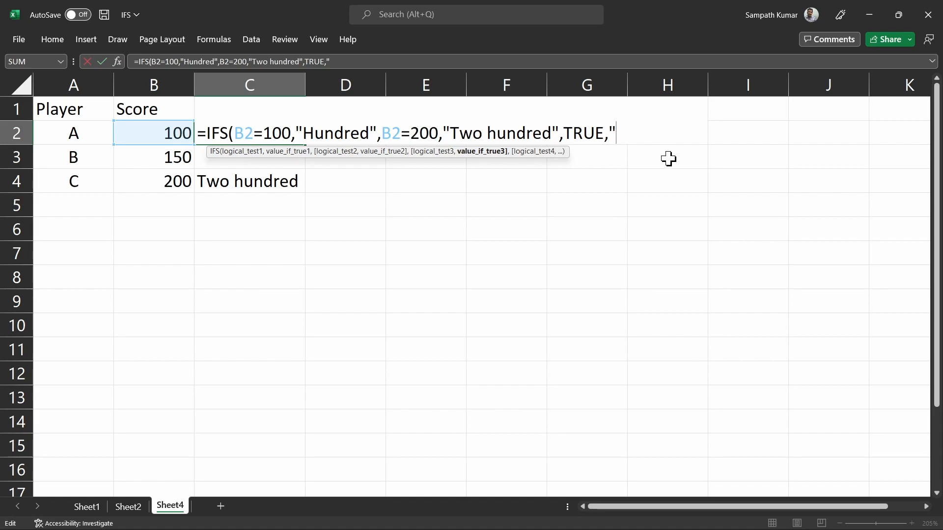
text(> hundred)
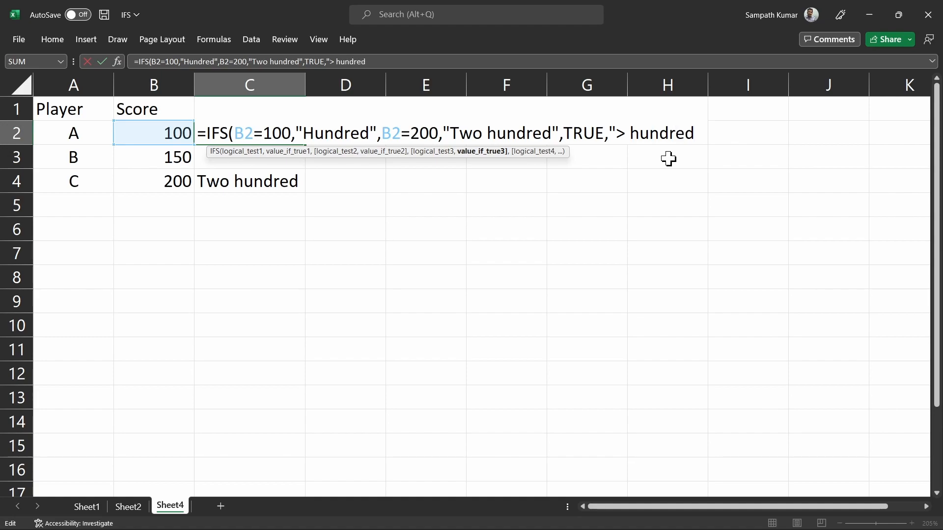
text("))
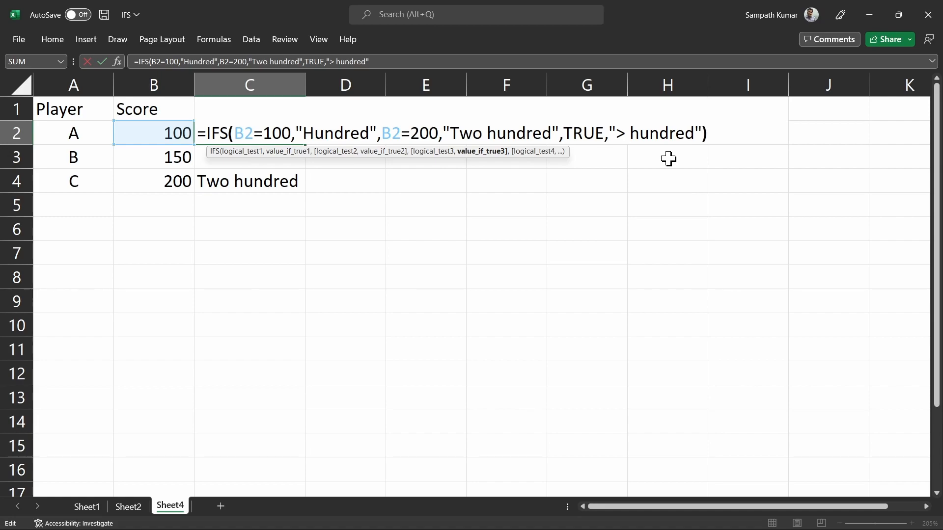
key(Return)
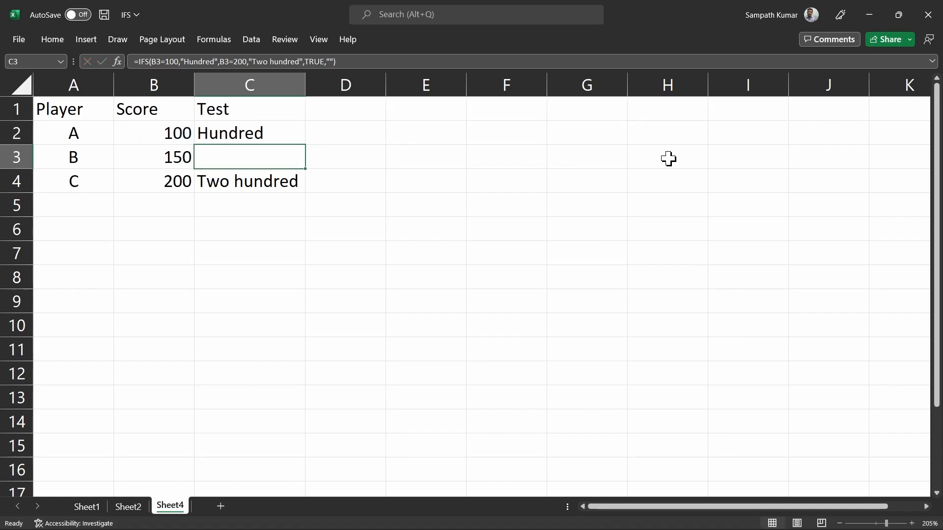
click(268, 128)
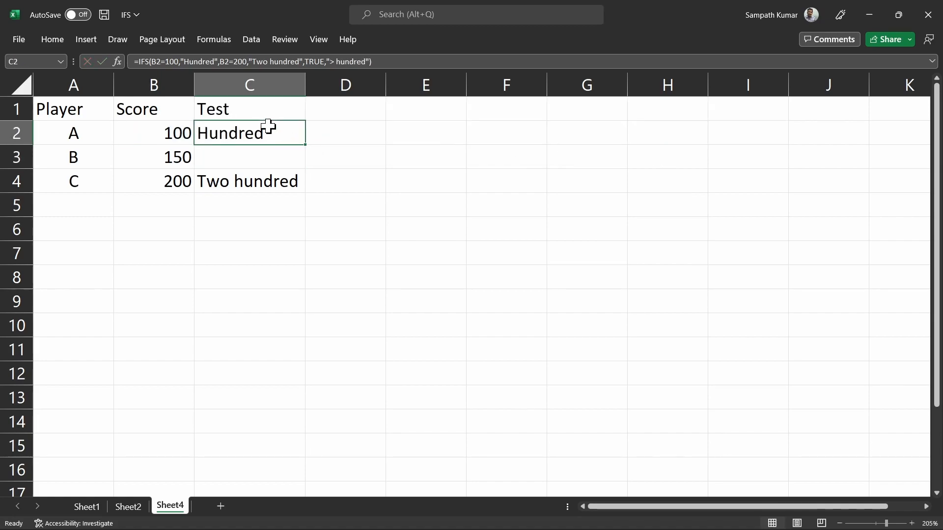
double_click(308, 146)
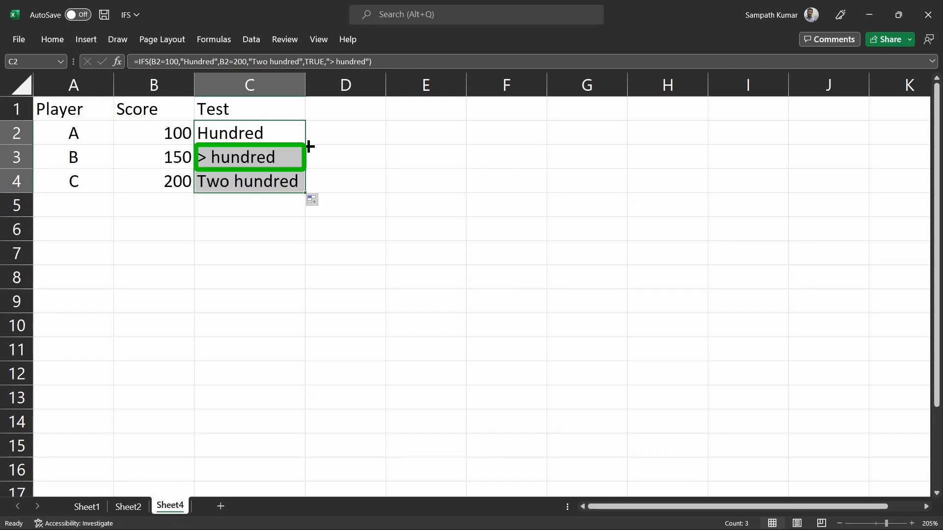
Step: Enter player D with a score of 175 in A5 and B5
click(73, 200)
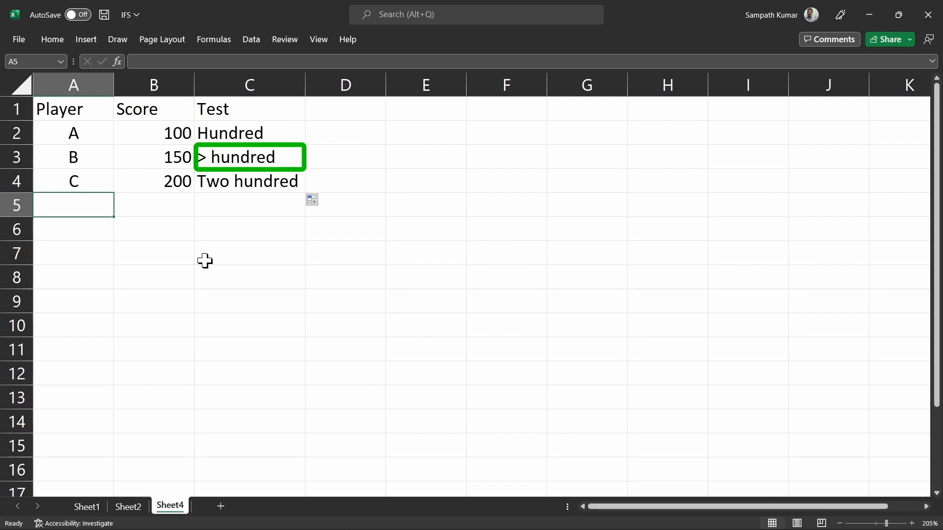
text(d)
key(BackSpace)
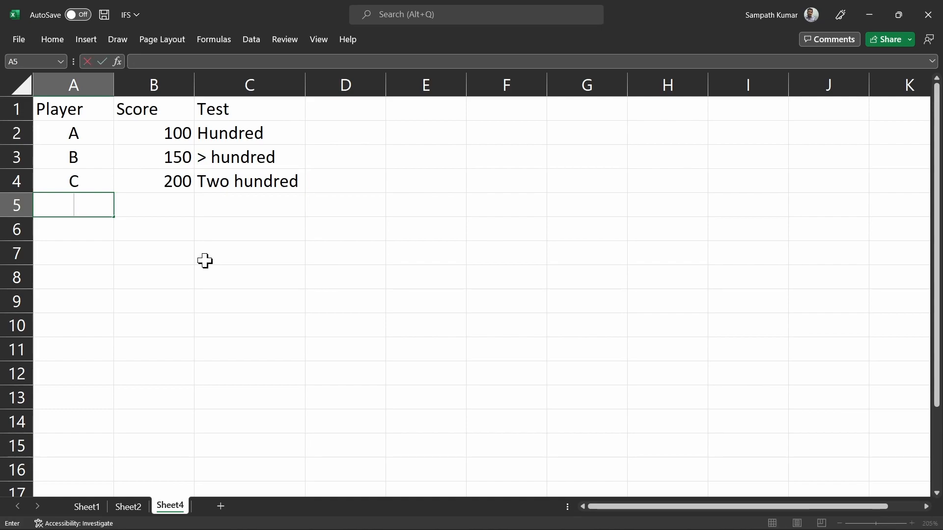
text(D)
key(Tab)
text(175)
key(Tab)
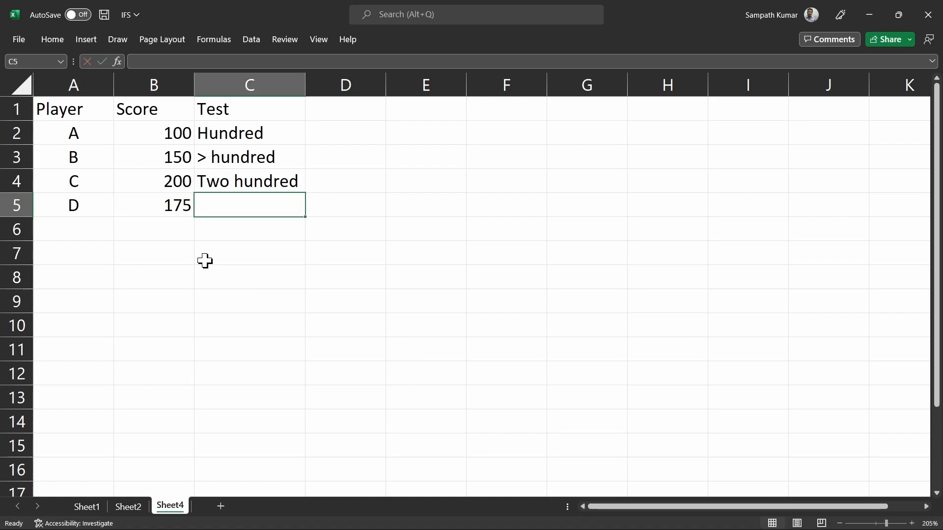
Step: Fill the Test formula down from C4 to C5, which shows > hundred
drag(296, 184, 290, 204)
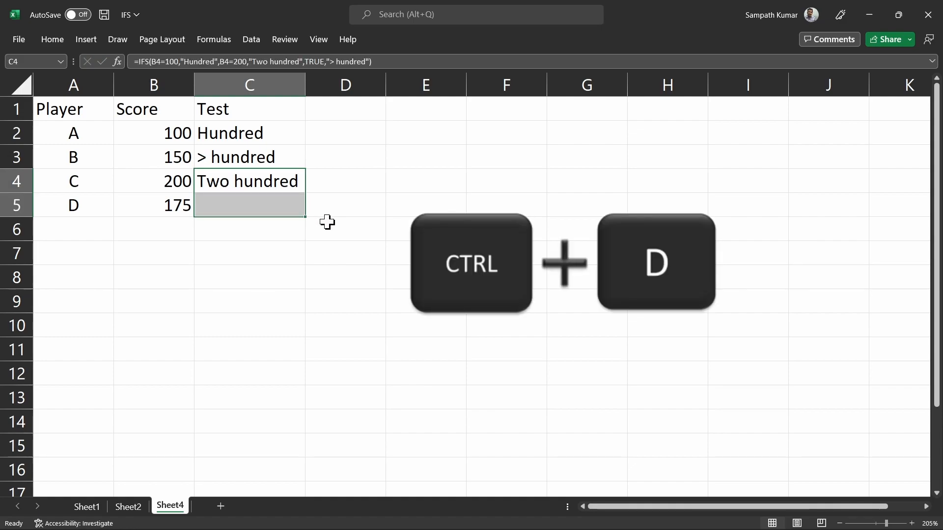
key(ctrl+d)
click(283, 203)
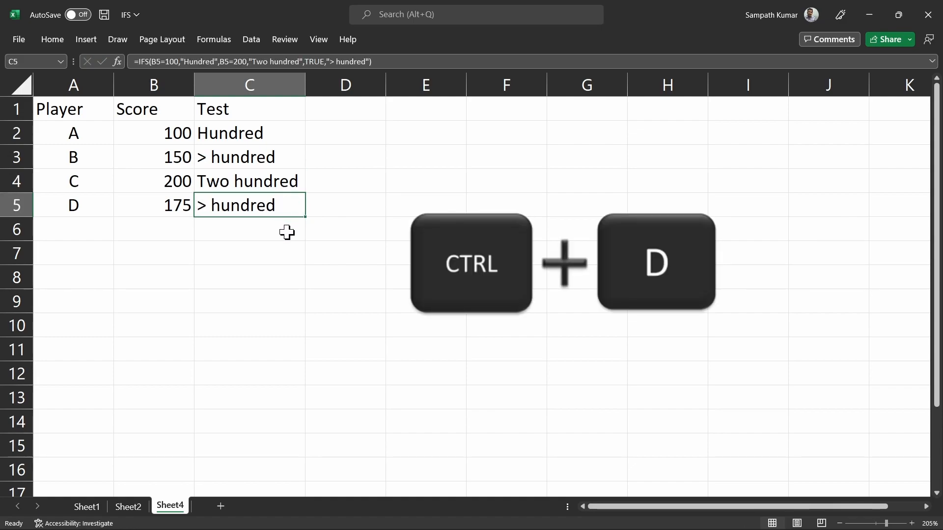